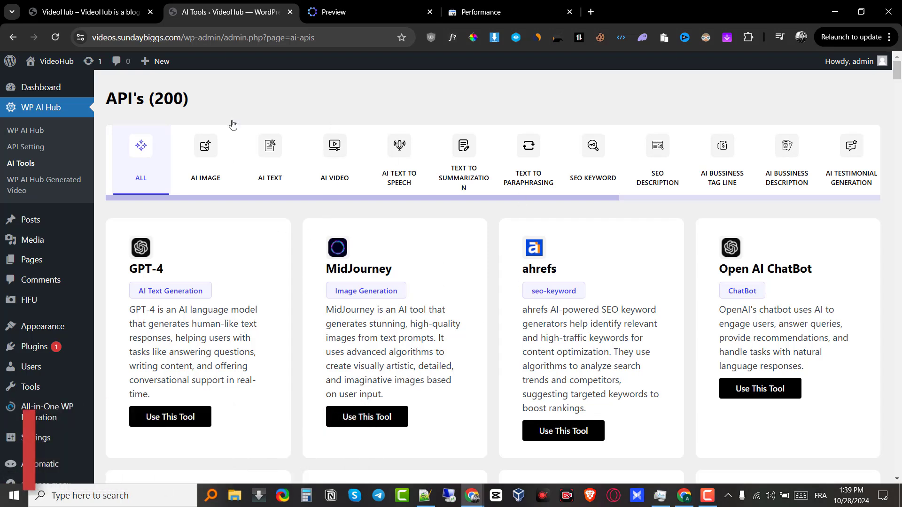
- Review the WP AI Hub sales page, highlighting '250+ AI Apps', then return to the AI Tools page
{"action": "left_click", "coordinate": [338, 11]}
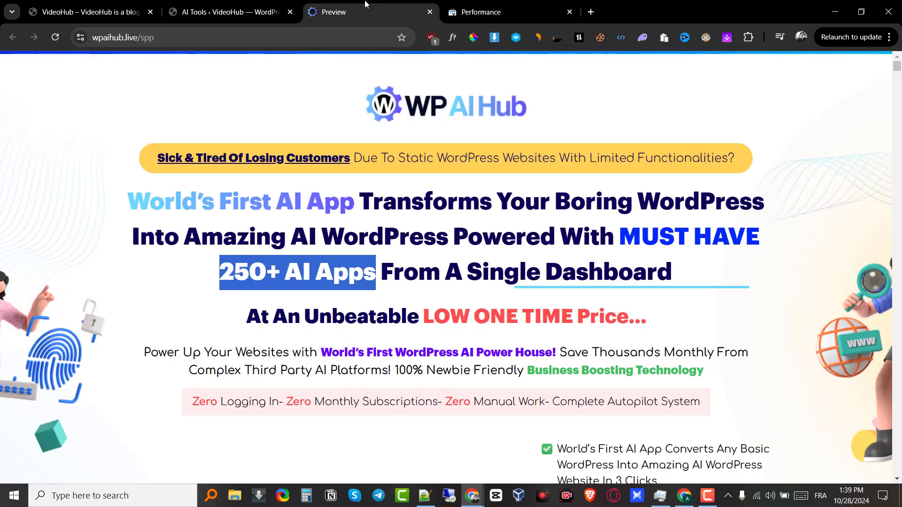
{"action": "left_click", "coordinate": [232, 2]}
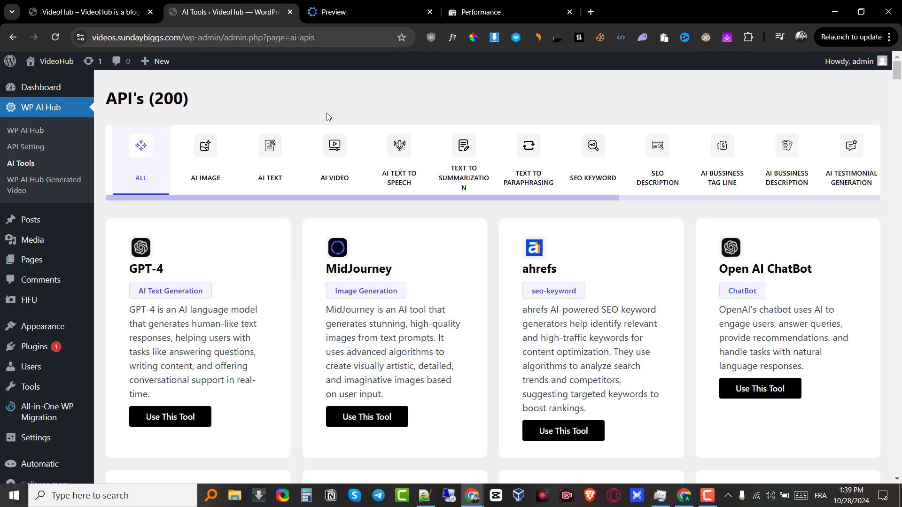
{"action": "left_click", "coordinate": [336, 3]}
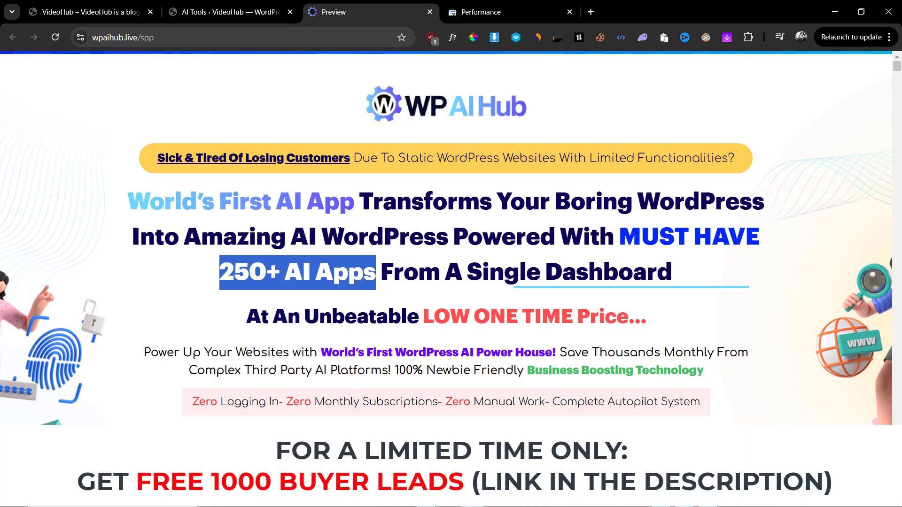
{"action": "left_click", "coordinate": [327, 296]}
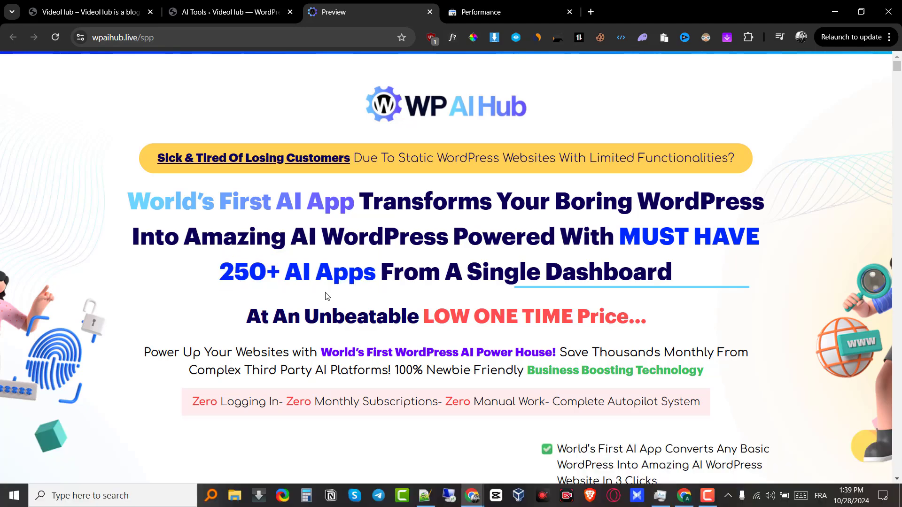
{"action": "left_click_drag", "start_coordinate": [374, 273], "coordinate": [191, 269]}
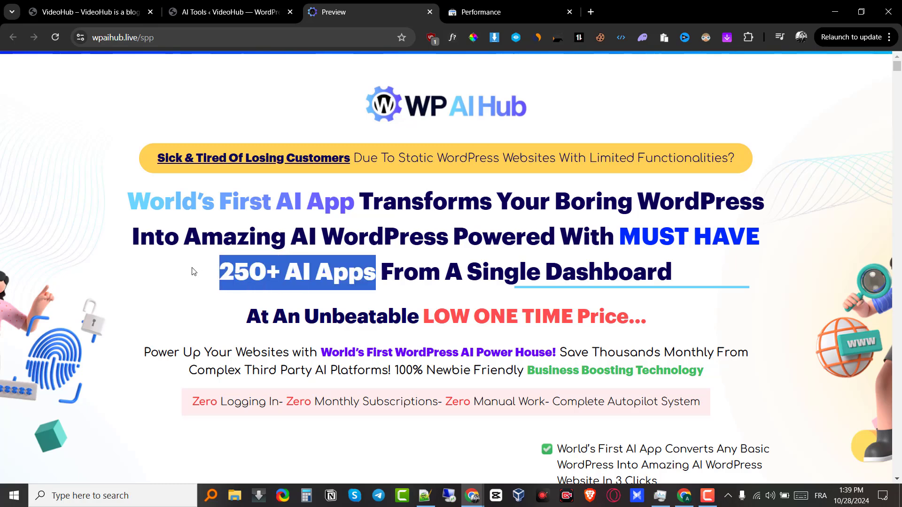
{"action": "left_click", "coordinate": [225, 12]}
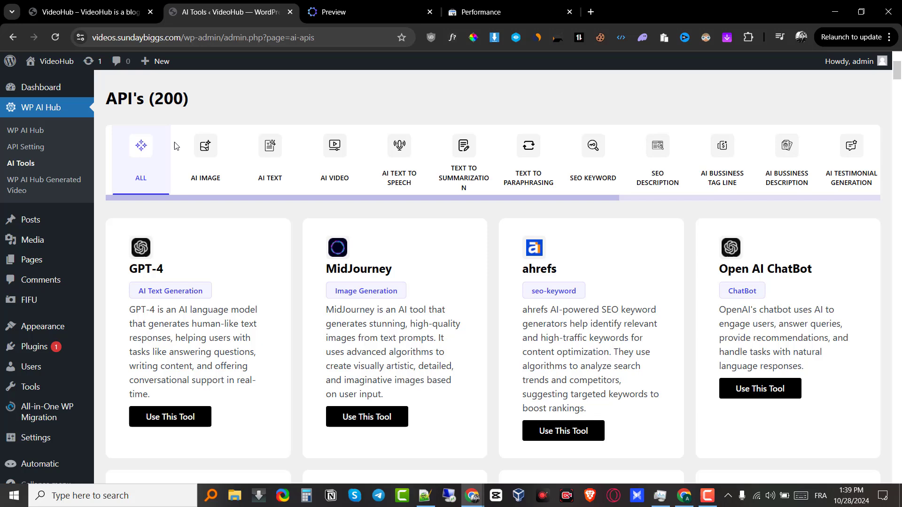
- Show the Upload Plugin area on Add Plugins, then bring up the WP AI Hub download page
{"action": "mouse_move", "coordinate": [42, 347]}
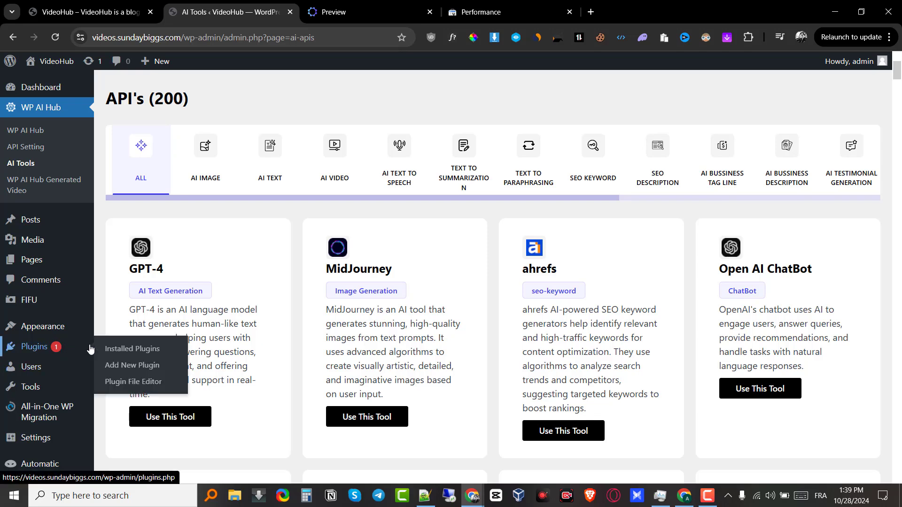
{"action": "left_click", "coordinate": [140, 368]}
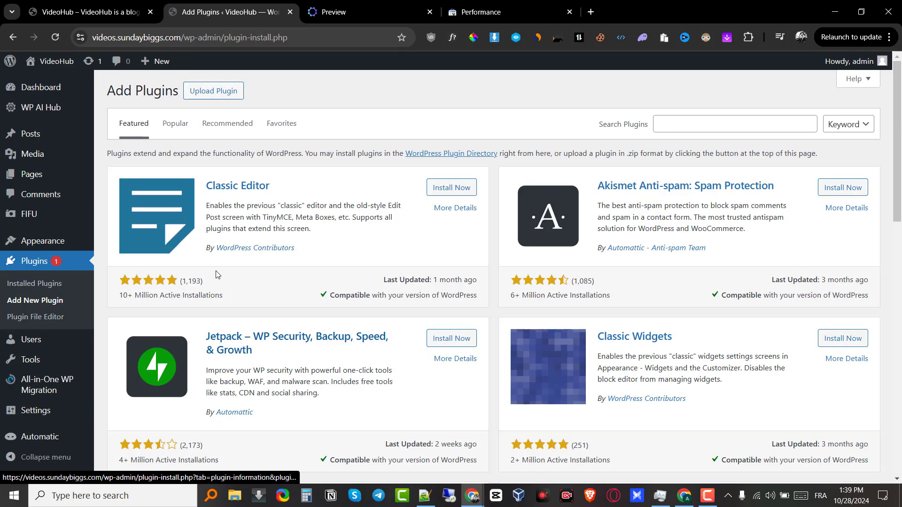
{"action": "left_click", "coordinate": [197, 95]}
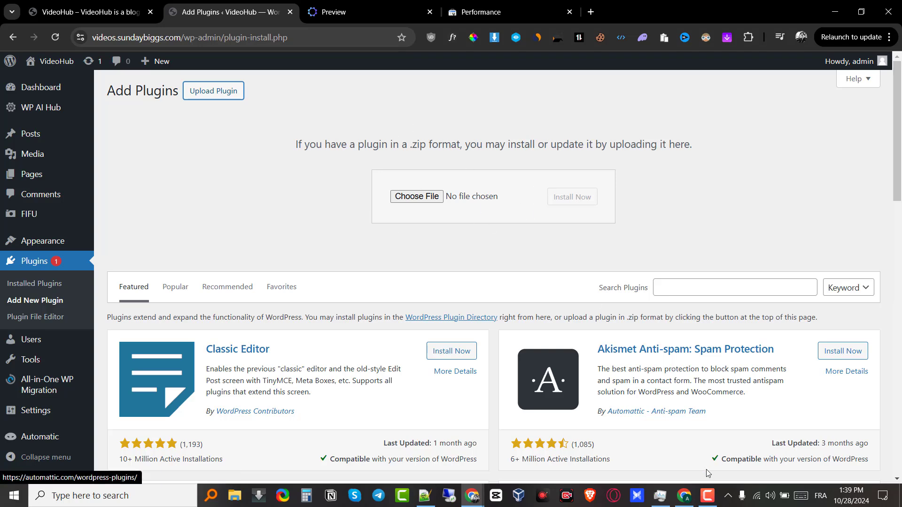
{"action": "left_click", "coordinate": [686, 496]}
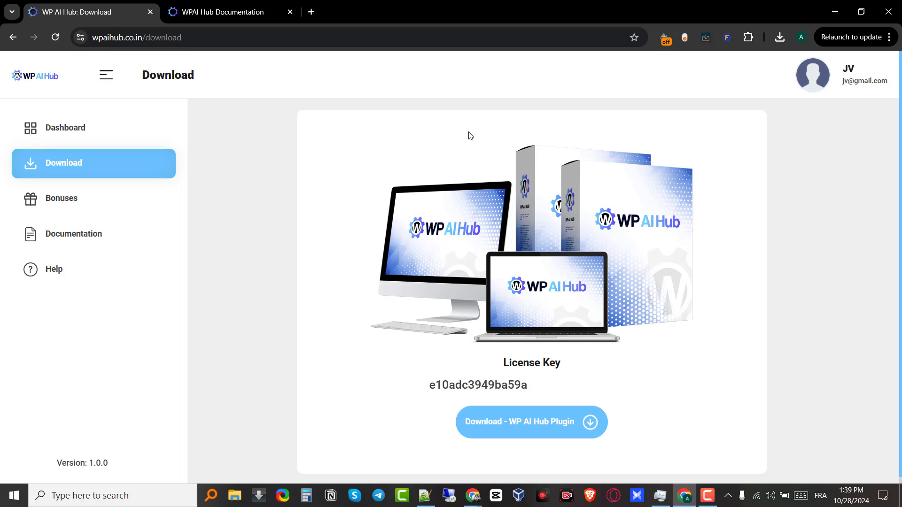
- Download the WP AI Hub plugin file from the member area
{"action": "left_click", "coordinate": [550, 426]}
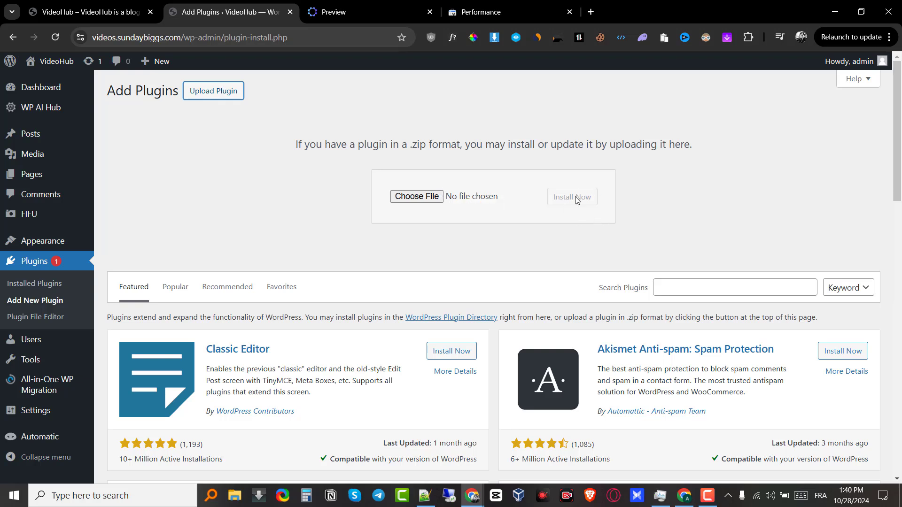
- Check WP AI Hub under Installed Plugins and open its WP AI Hub Auth settings
{"action": "left_click", "coordinate": [43, 283]}
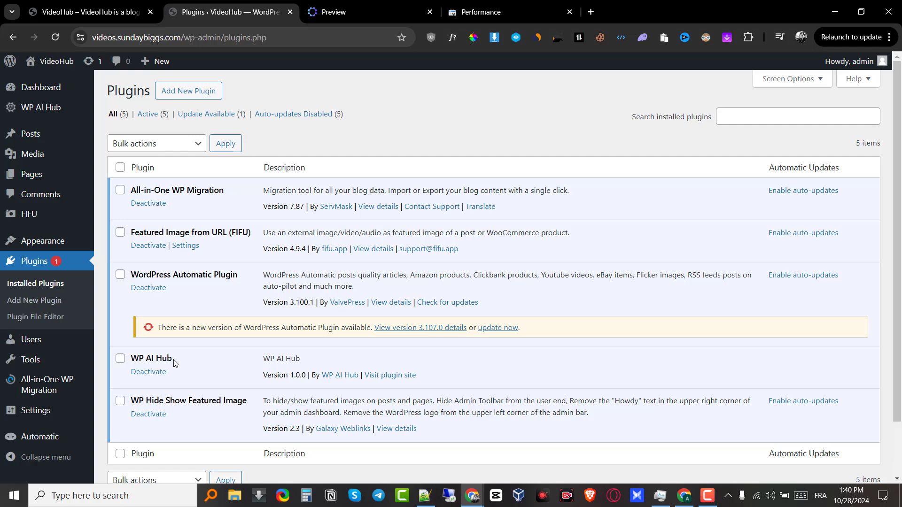
{"action": "mouse_move", "coordinate": [42, 412]}
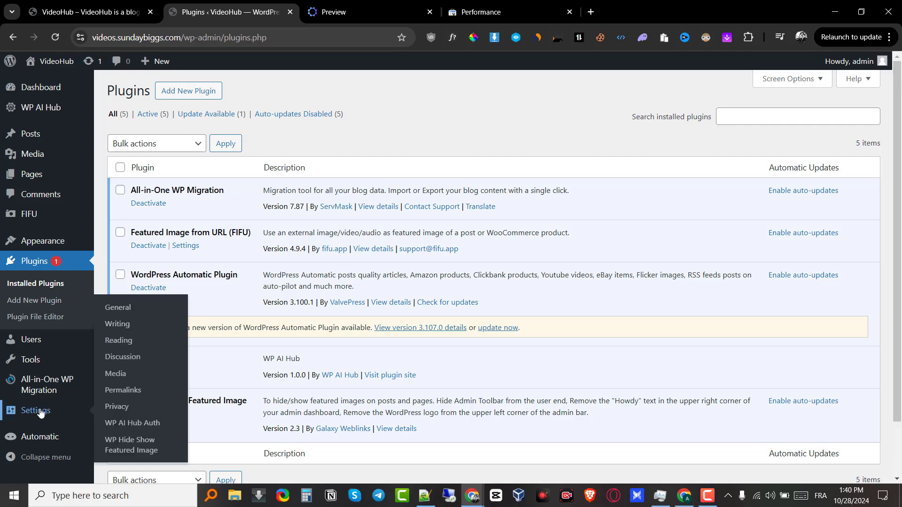
{"action": "left_click", "coordinate": [140, 423]}
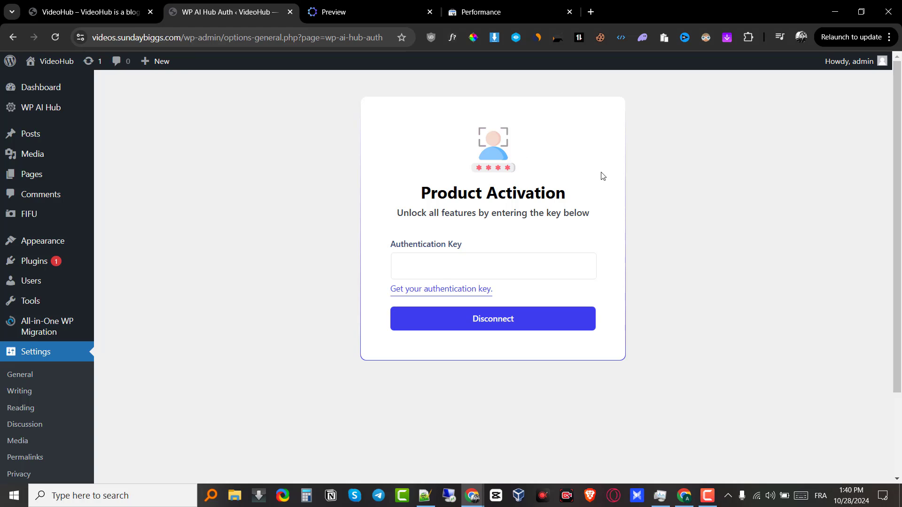
- Focus the Authentication Key field and look up the license key on the download page
{"action": "left_click", "coordinate": [536, 266]}
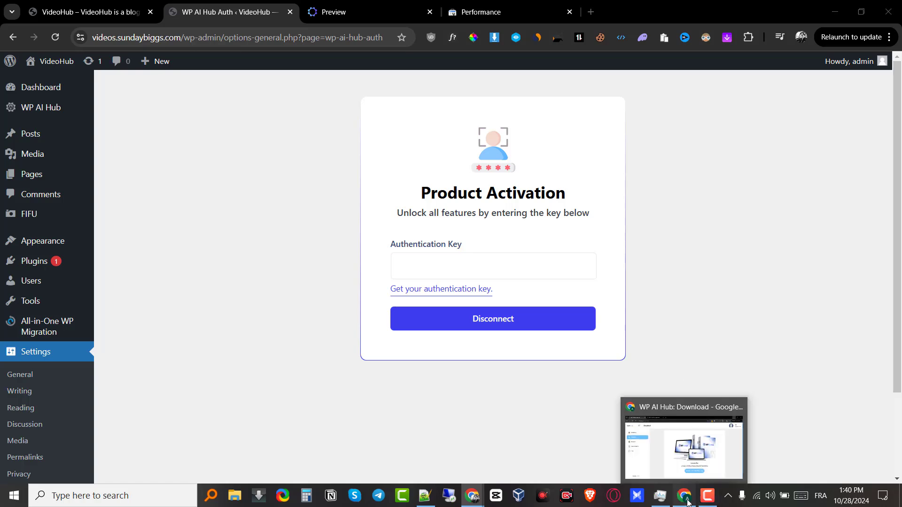
{"action": "left_click", "coordinate": [676, 437]}
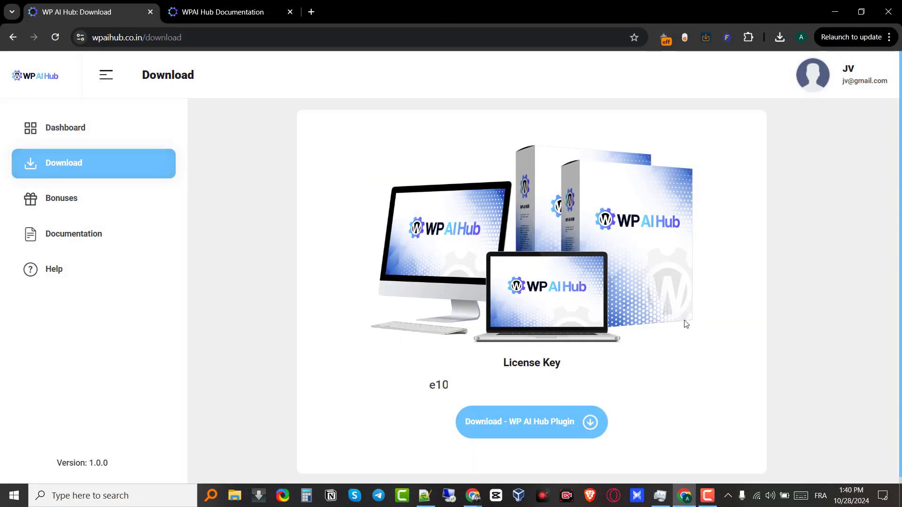
{"action": "left_click", "coordinate": [840, 5]}
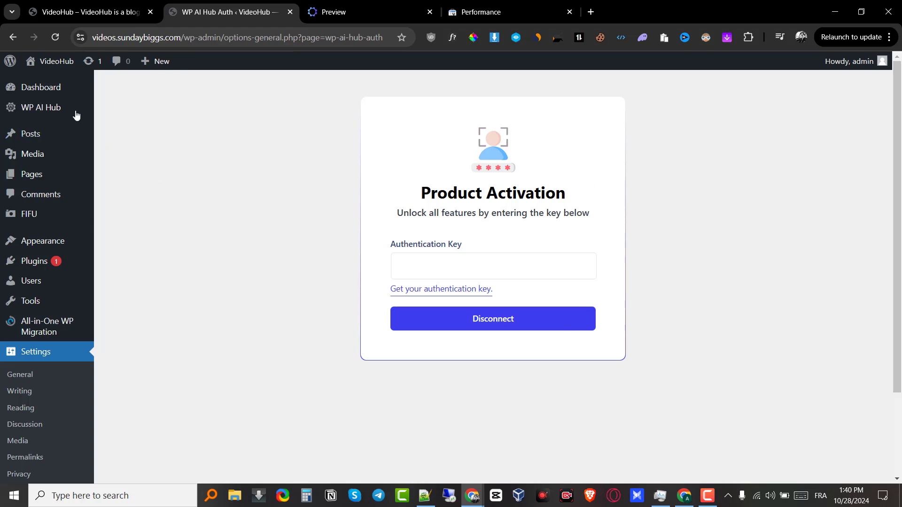
{"action": "mouse_move", "coordinate": [70, 108]}
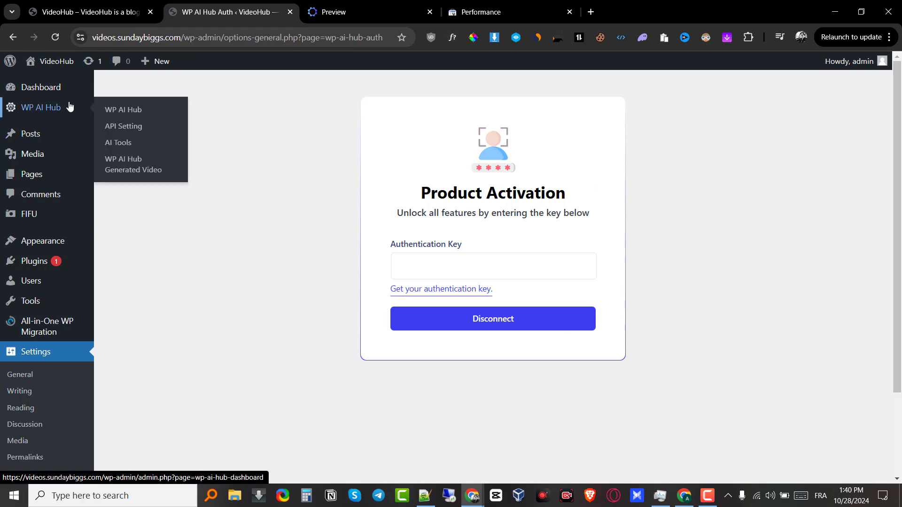
- Open WP AI Hub's AI Tools list of 200 APIs, glancing at the sales page in between
{"action": "left_click", "coordinate": [126, 144]}
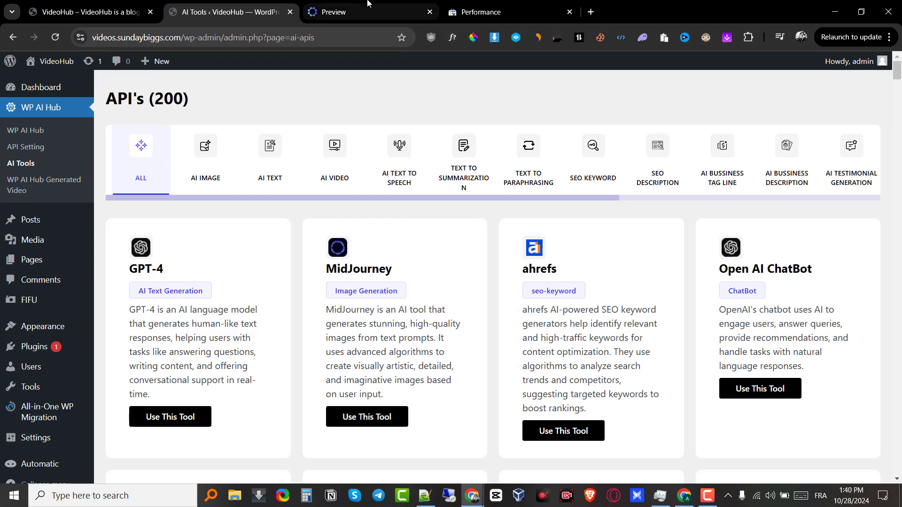
{"action": "left_click", "coordinate": [357, 12]}
{"action": "scroll", "coordinate": [451, 268], "scroll_direction": "down", "scroll_amount": 8}
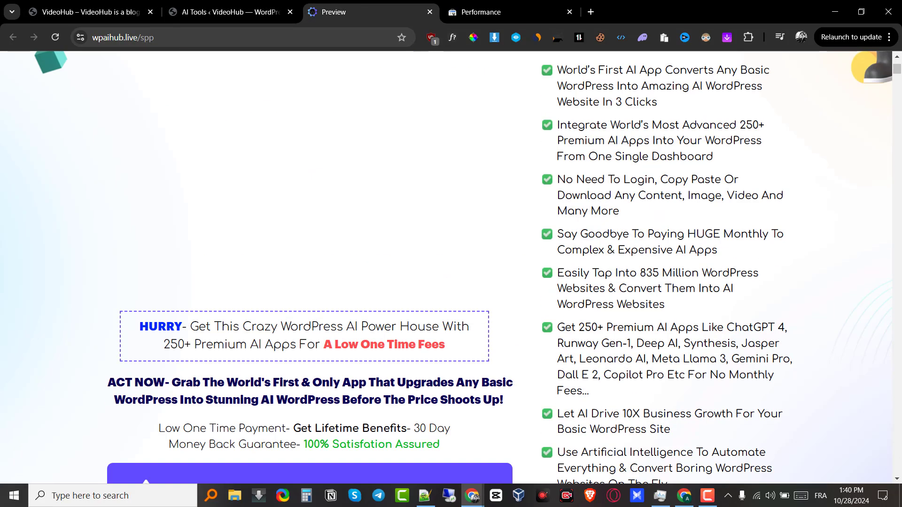
{"action": "scroll", "coordinate": [451, 268], "scroll_direction": "down", "scroll_amount": 8}
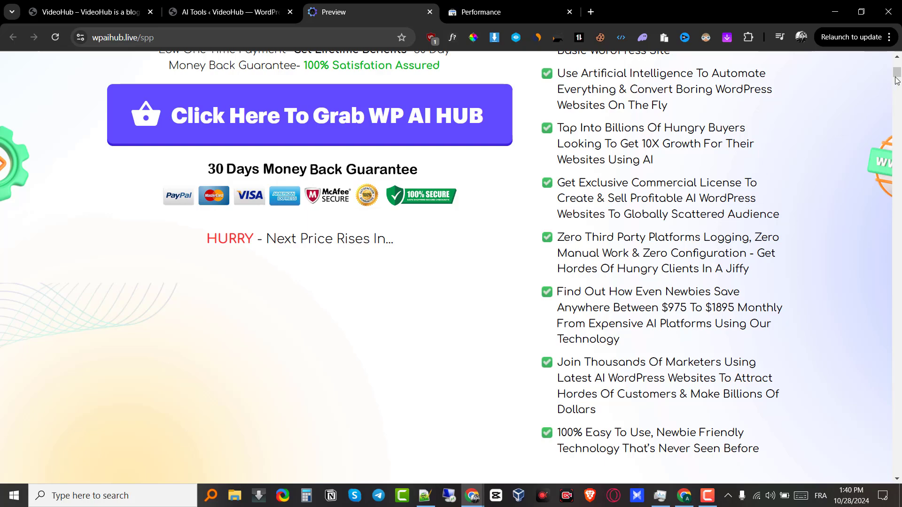
{"action": "left_click_drag", "start_coordinate": [897, 72], "coordinate": [897, 56]}
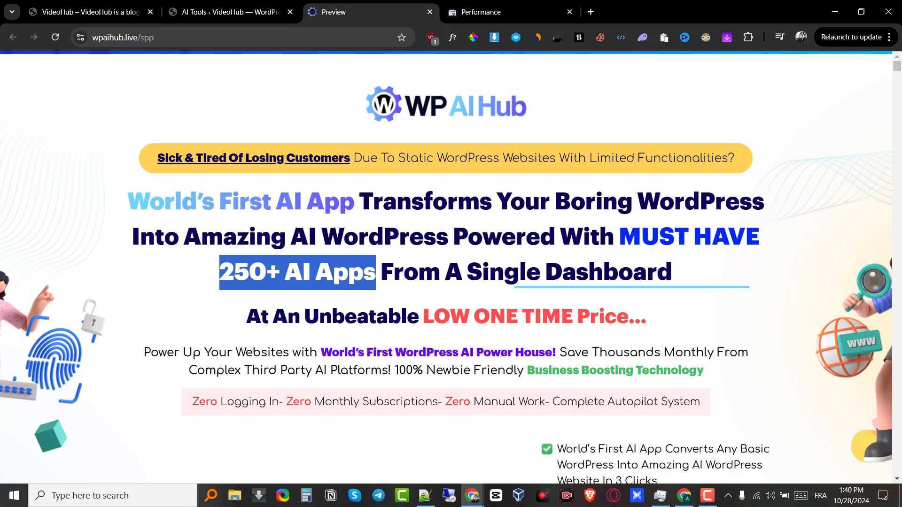
{"action": "left_click", "coordinate": [280, 0]}
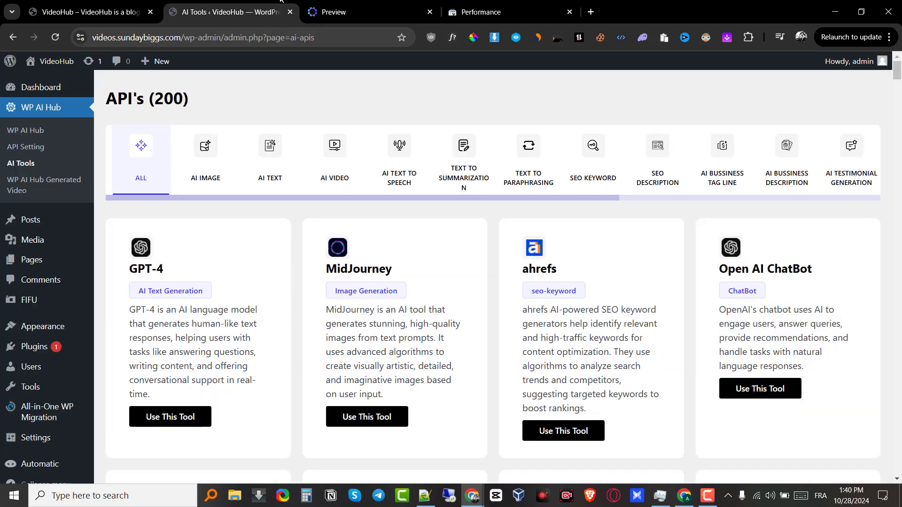
{"action": "left_click", "coordinate": [8, 150]}
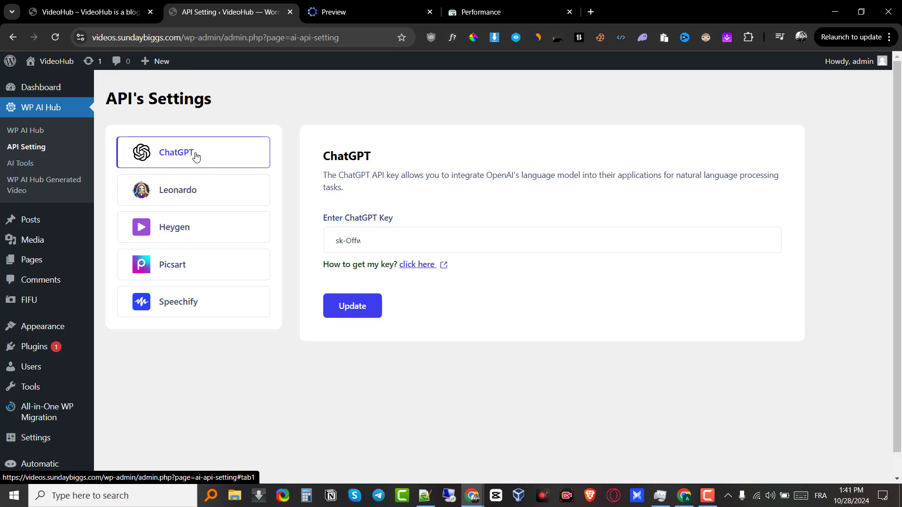
{"action": "left_click", "coordinate": [210, 204]}
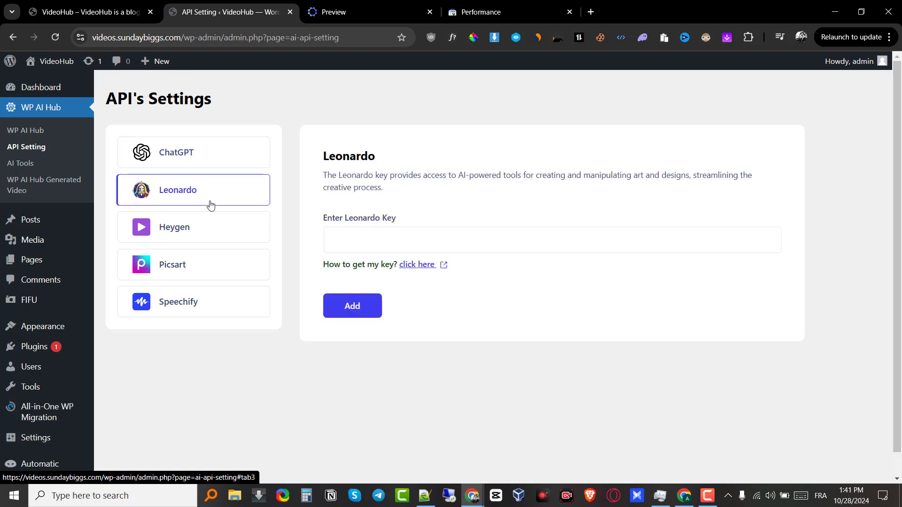
{"action": "left_click", "coordinate": [188, 236]}
{"action": "left_click", "coordinate": [194, 275]}
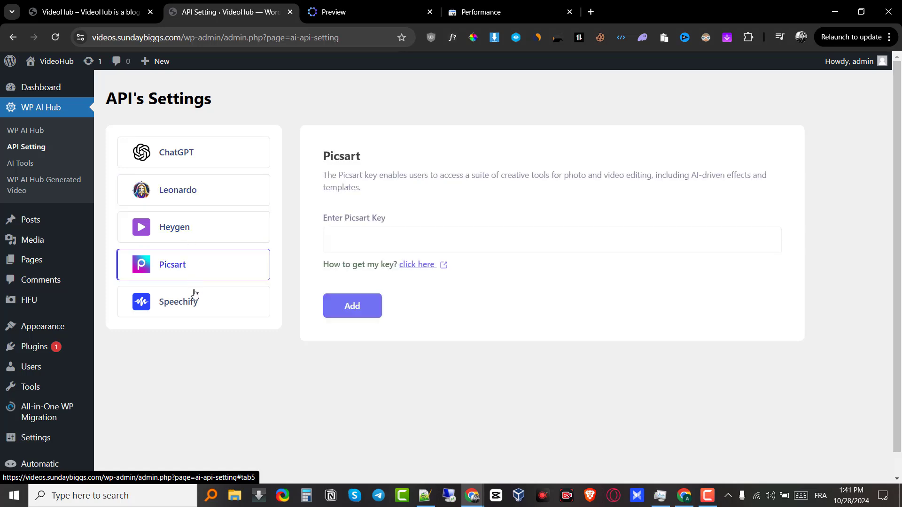
{"action": "left_click", "coordinate": [193, 300]}
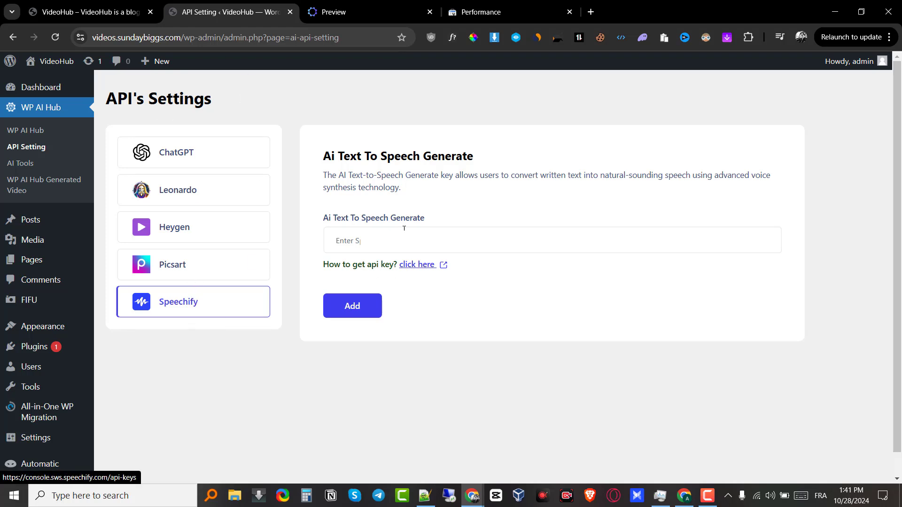
{"action": "left_click", "coordinate": [396, 243]}
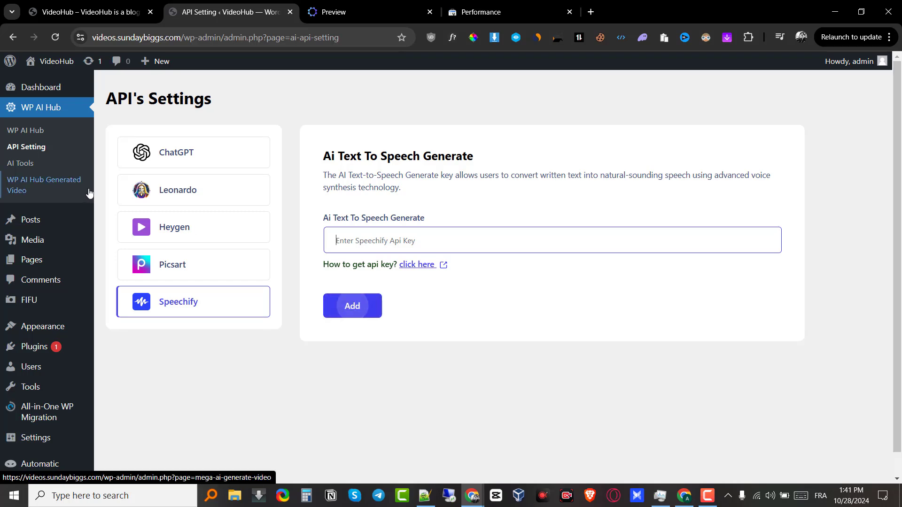
{"action": "left_click", "coordinate": [28, 168]}
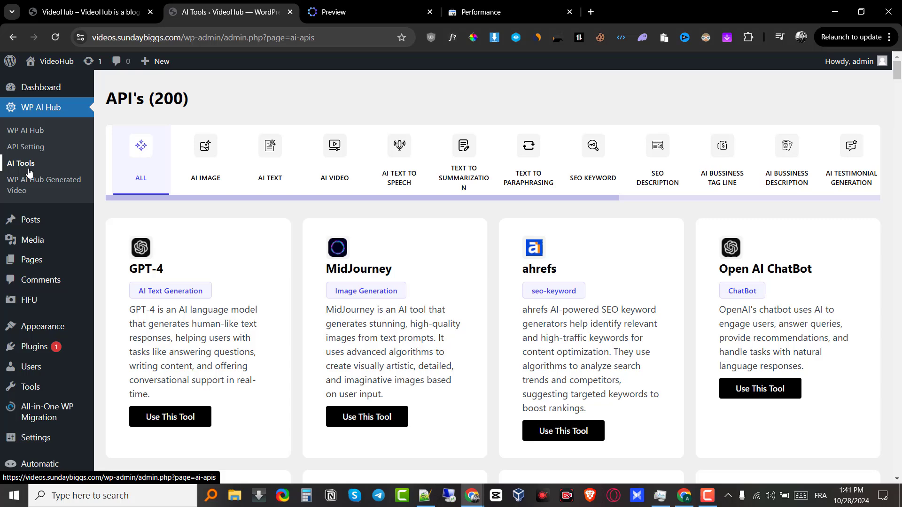
- Compare the sales page with the AI Tools page, highlighting the 200 tool count
{"action": "left_click", "coordinate": [358, 5]}
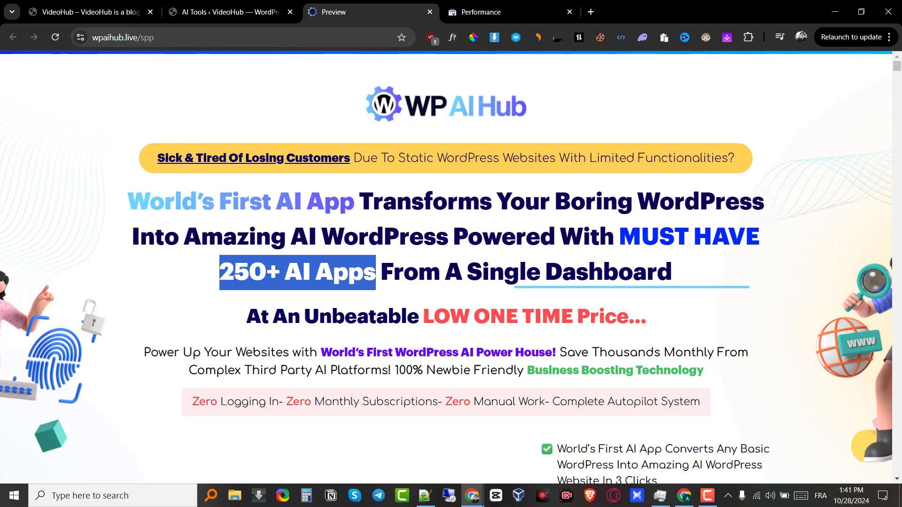
{"action": "scroll", "coordinate": [369, 132], "scroll_direction": "down", "scroll_amount": 15}
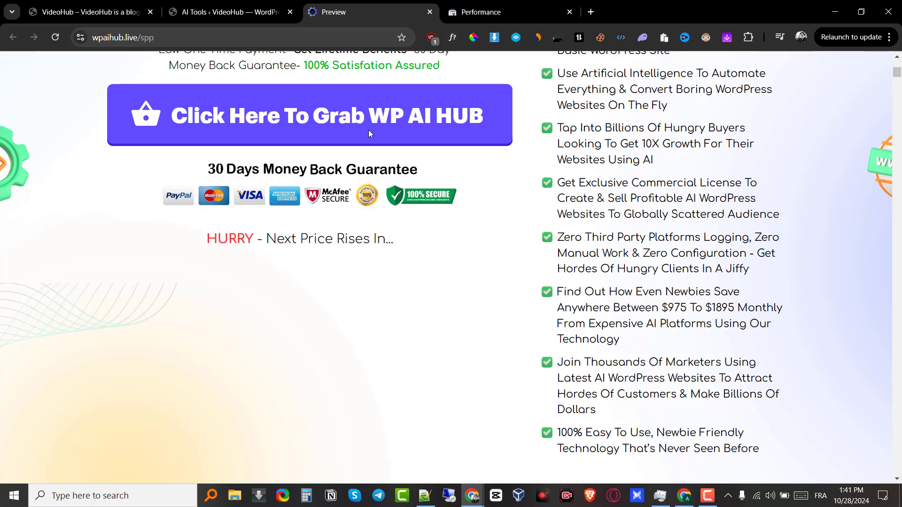
{"action": "scroll", "coordinate": [368, 129], "scroll_direction": "up", "scroll_amount": 15}
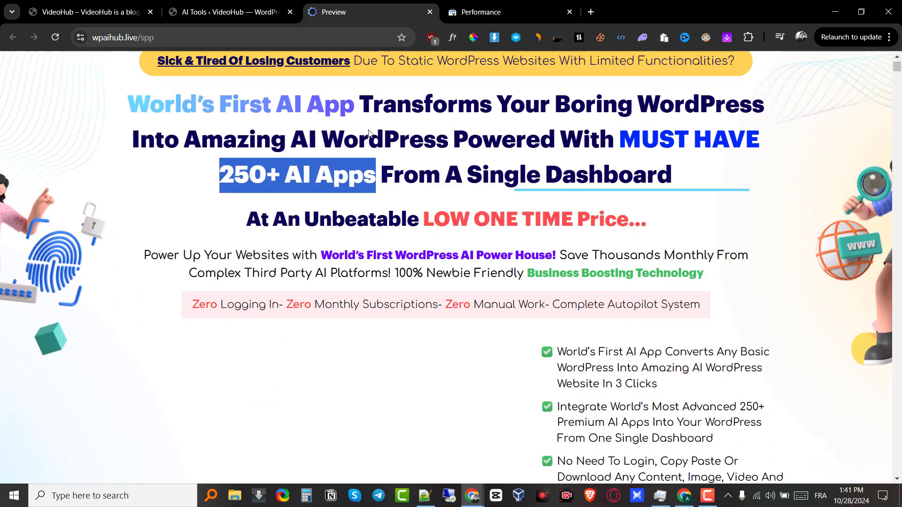
{"action": "scroll", "coordinate": [369, 133], "scroll_direction": "up", "scroll_amount": 2}
{"action": "left_click", "coordinate": [225, 11]}
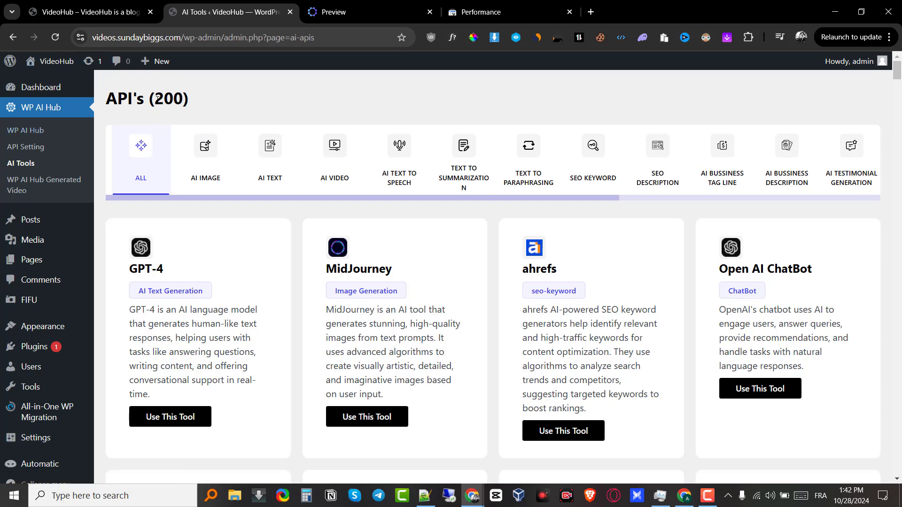
{"action": "left_click_drag", "start_coordinate": [155, 99], "coordinate": [184, 99]}
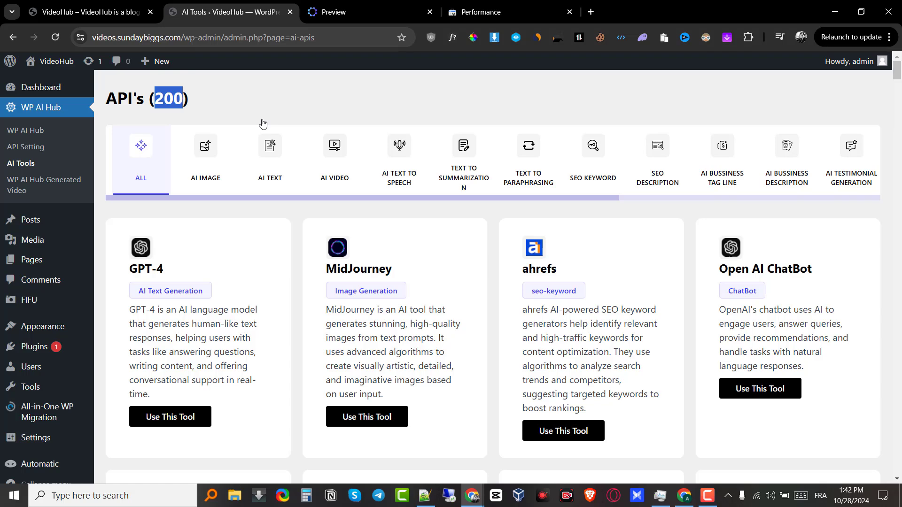
- Filter the AI Tools list to AI IMAGE, then back to ALL 200 tools
{"action": "left_click", "coordinate": [365, 5]}
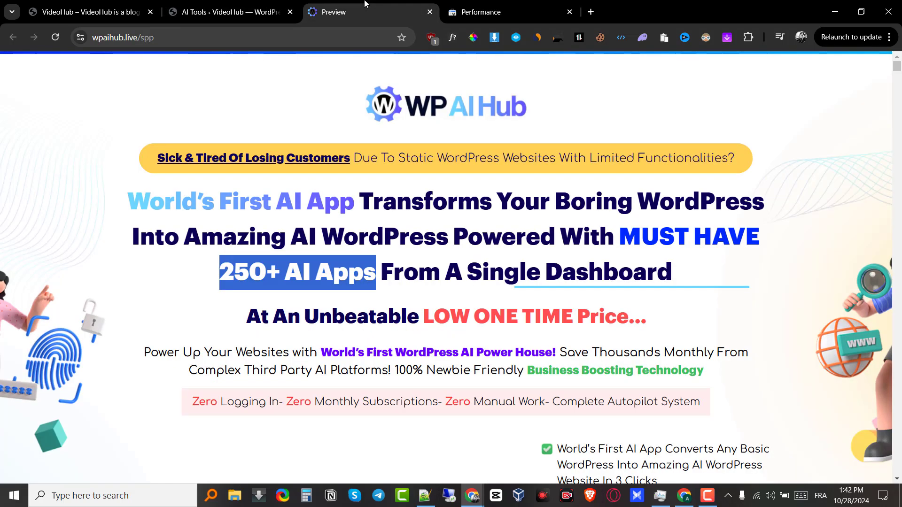
{"action": "left_click", "coordinate": [286, 273]}
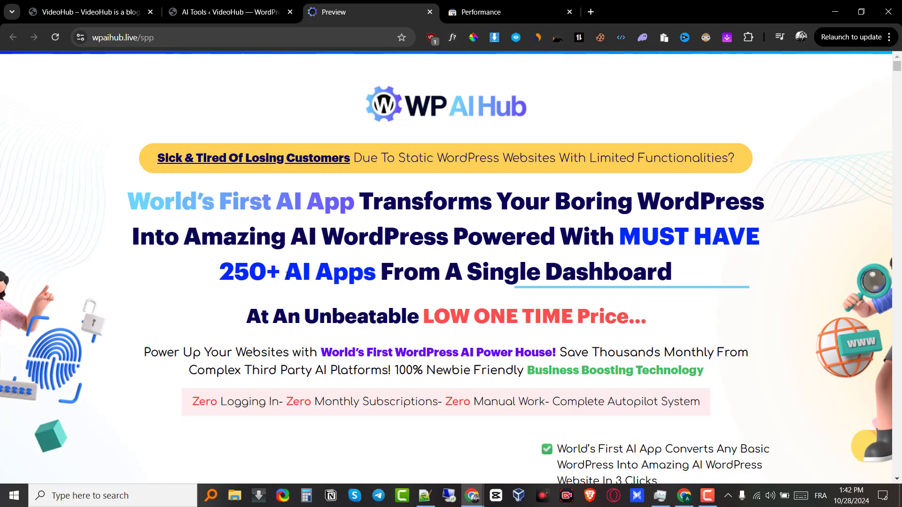
{"action": "left_click", "coordinate": [240, 3]}
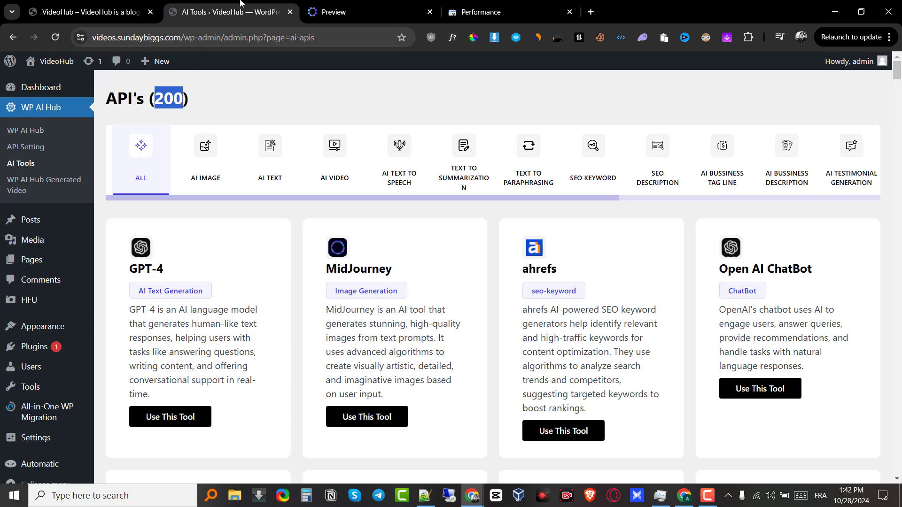
{"action": "left_click", "coordinate": [407, 4]}
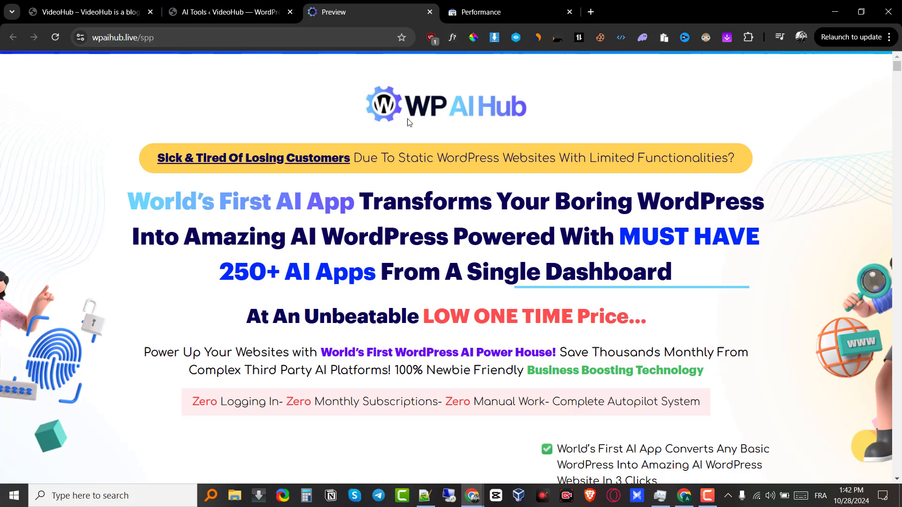
{"action": "left_click", "coordinate": [212, 4]}
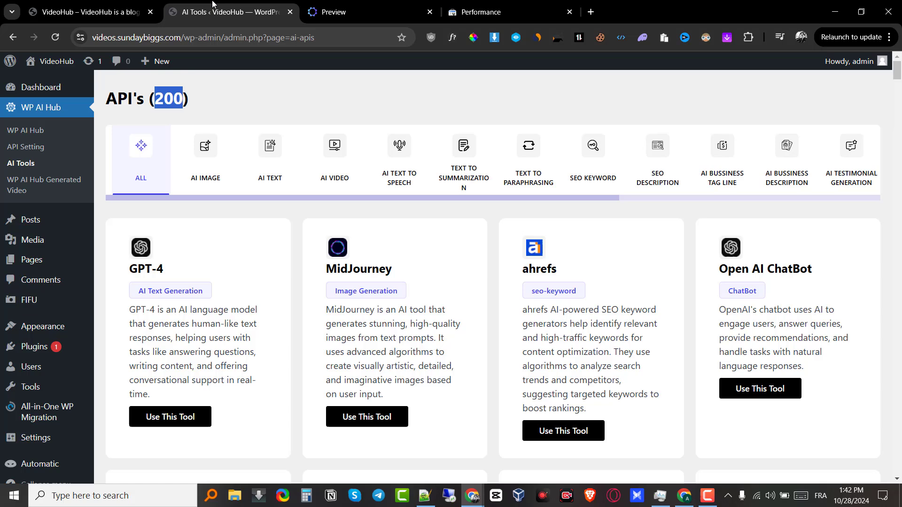
{"action": "left_click", "coordinate": [183, 181]}
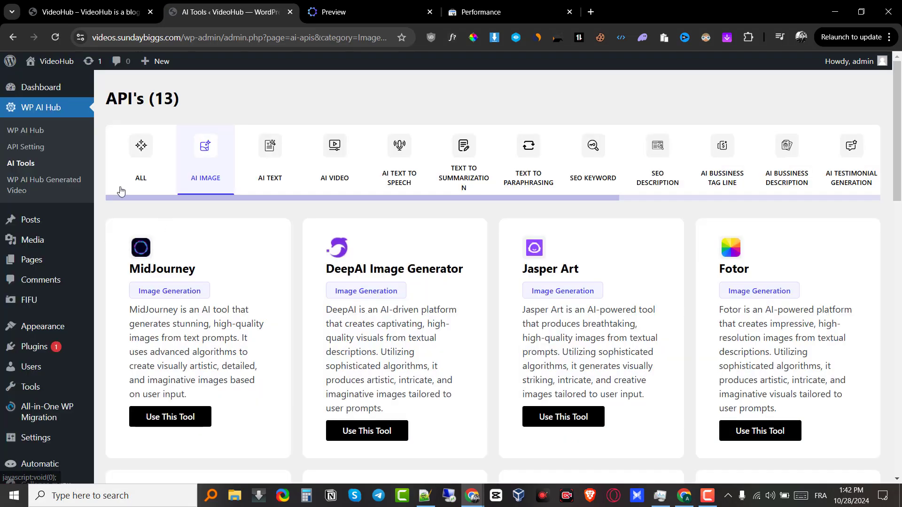
{"action": "left_click", "coordinate": [148, 177]}
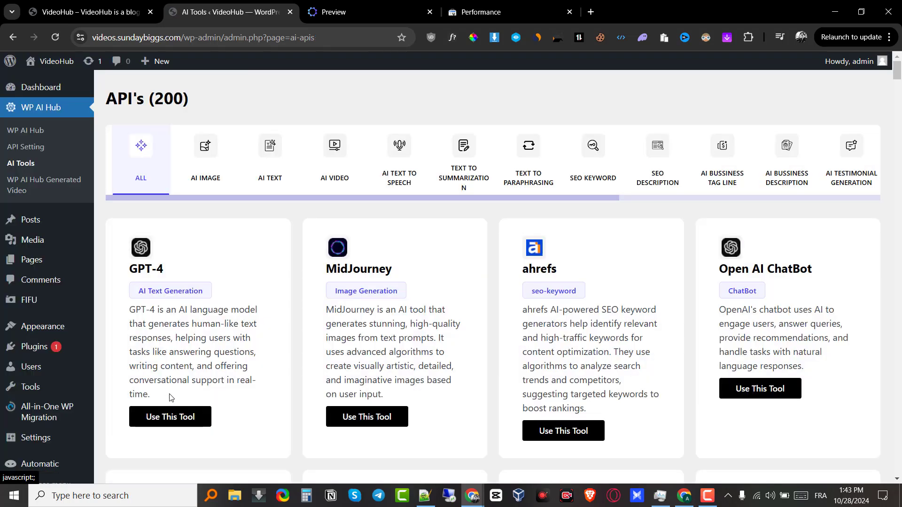
- Generate a GPT-4 article from 'write me an article about football history' and scroll through it
{"action": "left_click", "coordinate": [146, 422]}
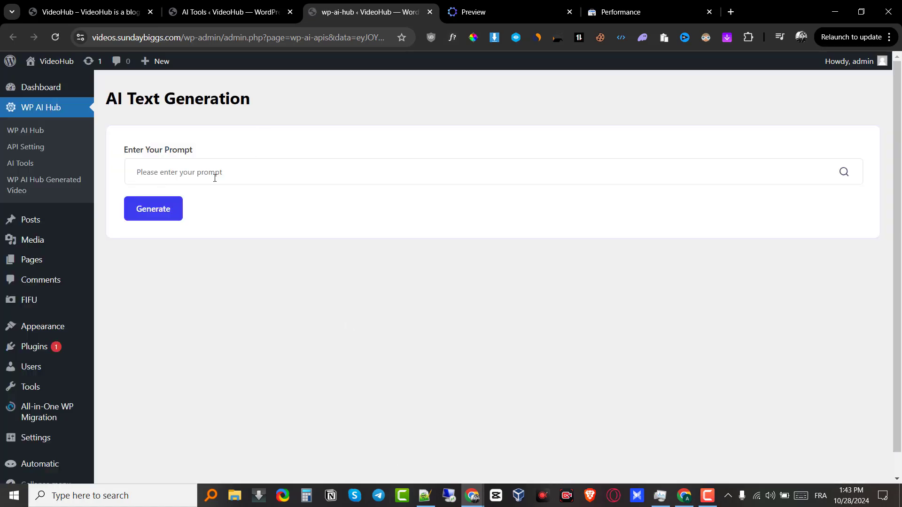
{"action": "left_click", "coordinate": [194, 174]}
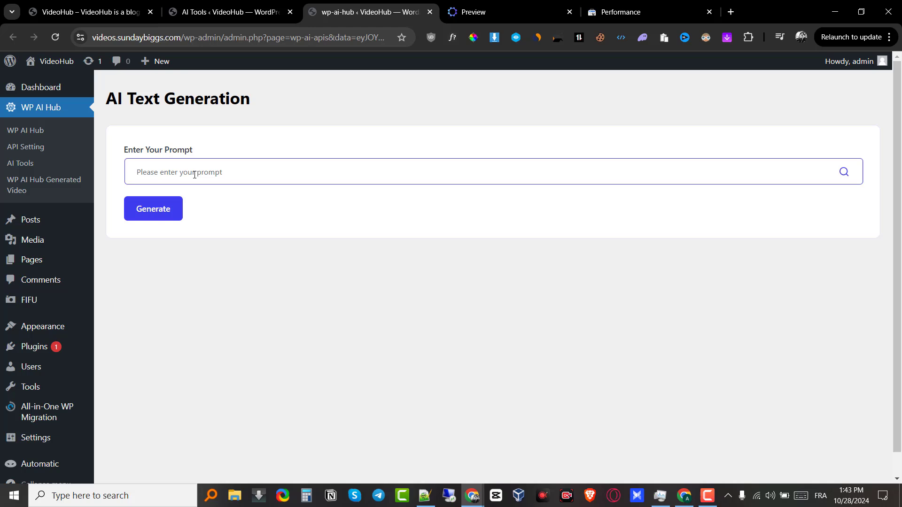
{"action": "type", "text": "write me an article about footba"}
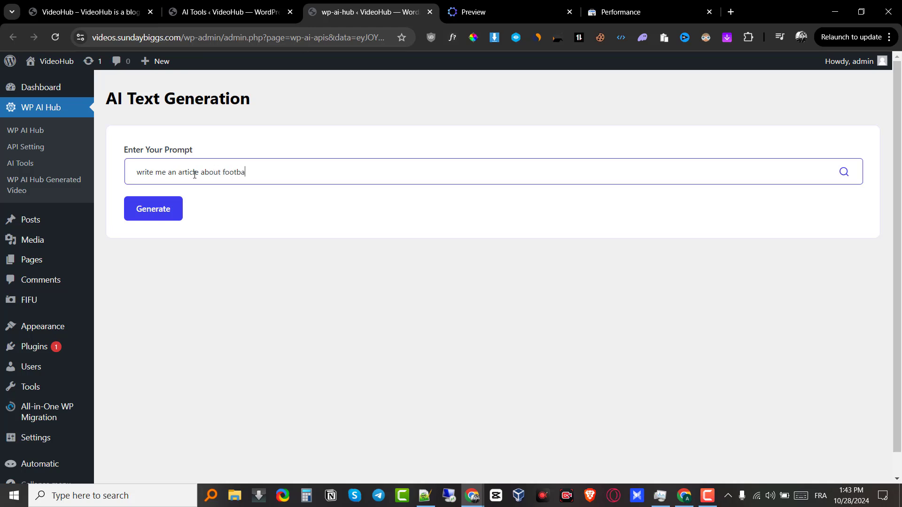
{"action": "type", "text": "ll history"}
{"action": "left_click", "coordinate": [155, 214]}
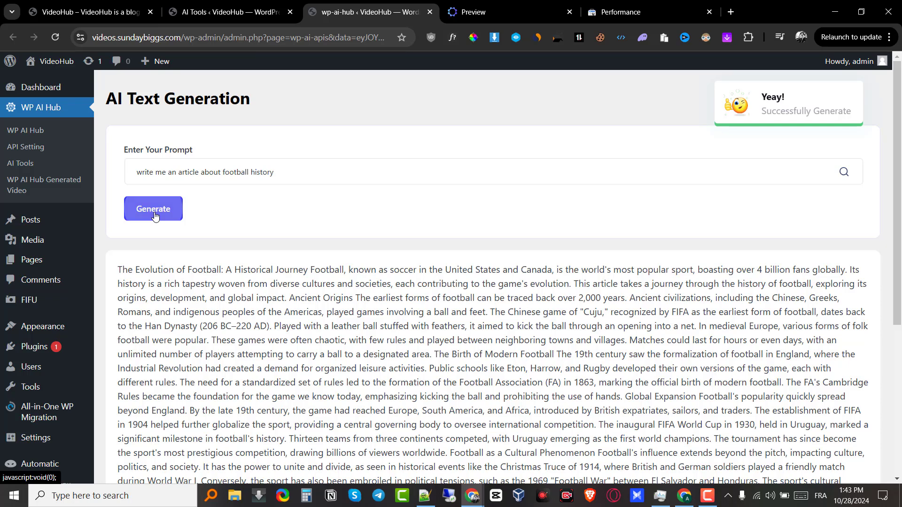
{"action": "scroll", "coordinate": [155, 215], "scroll_direction": "down", "scroll_amount": 5}
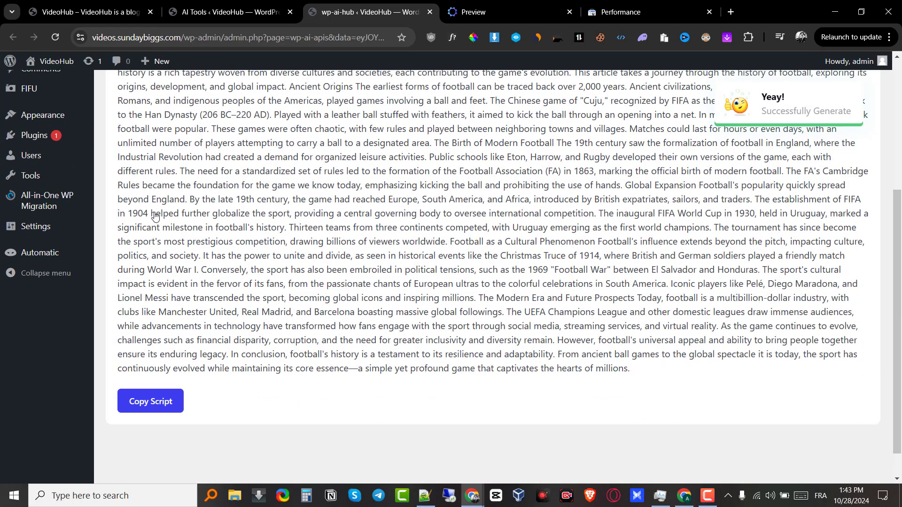
{"action": "scroll", "coordinate": [155, 215], "scroll_direction": "up", "scroll_amount": 3}
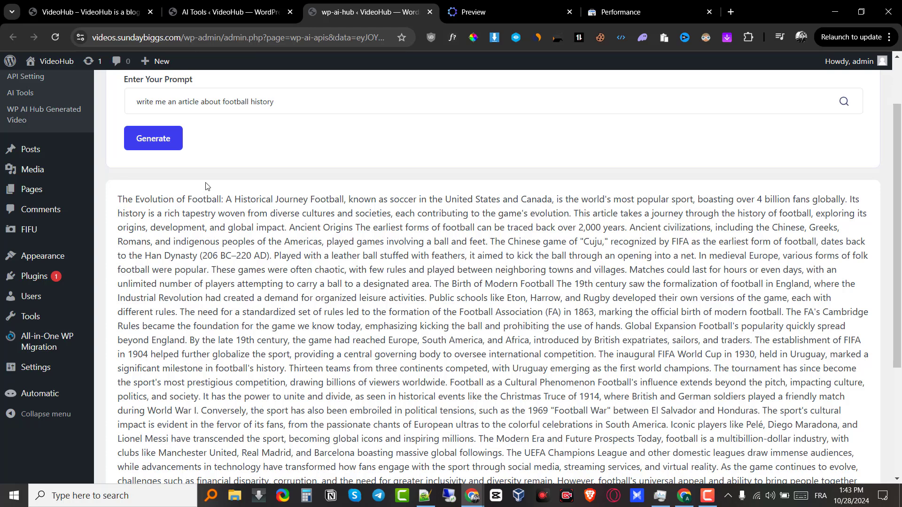
{"action": "scroll", "coordinate": [531, 215], "scroll_direction": "down", "scroll_amount": 2}
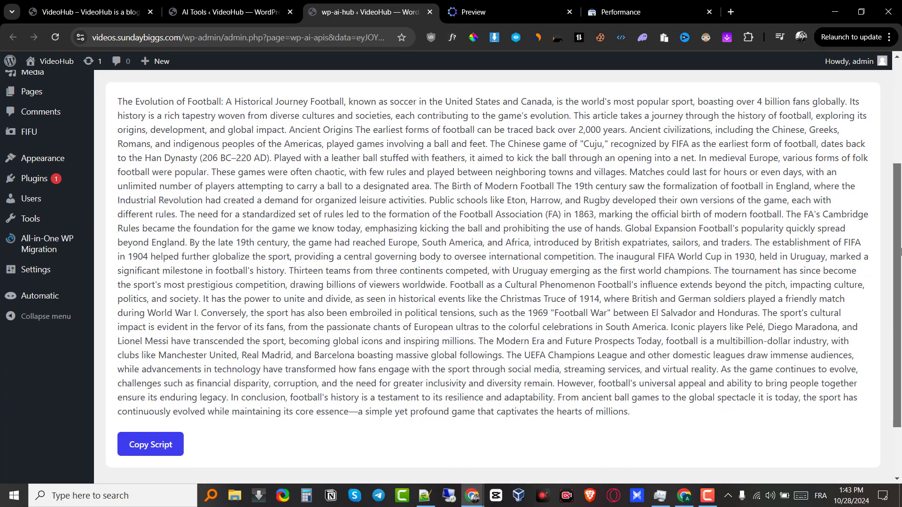
{"action": "left_click_drag", "start_coordinate": [900, 252], "coordinate": [865, 136]}
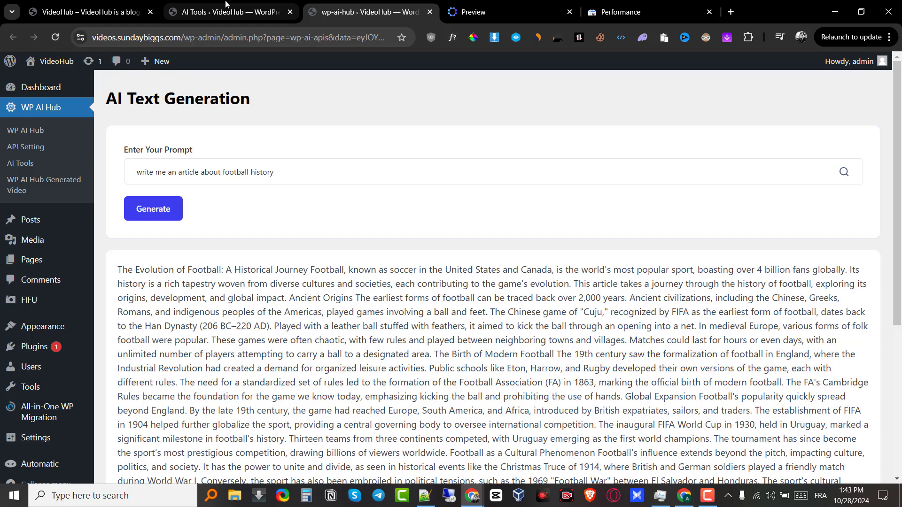
- Glance at the WP AI Hub sales page and return to the AI Tools list
{"action": "left_click", "coordinate": [226, 10]}
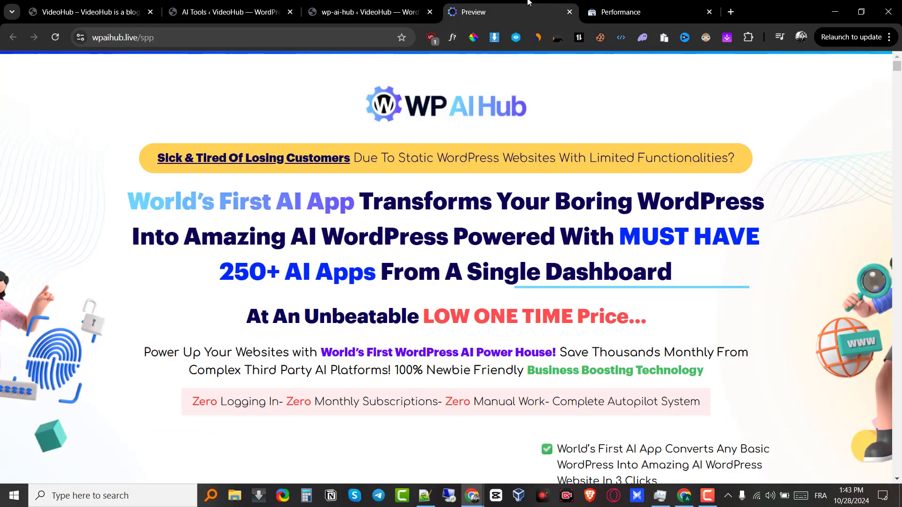
{"action": "left_click", "coordinate": [498, 11]}
{"action": "scroll", "coordinate": [447, 267], "scroll_direction": "down", "scroll_amount": 15}
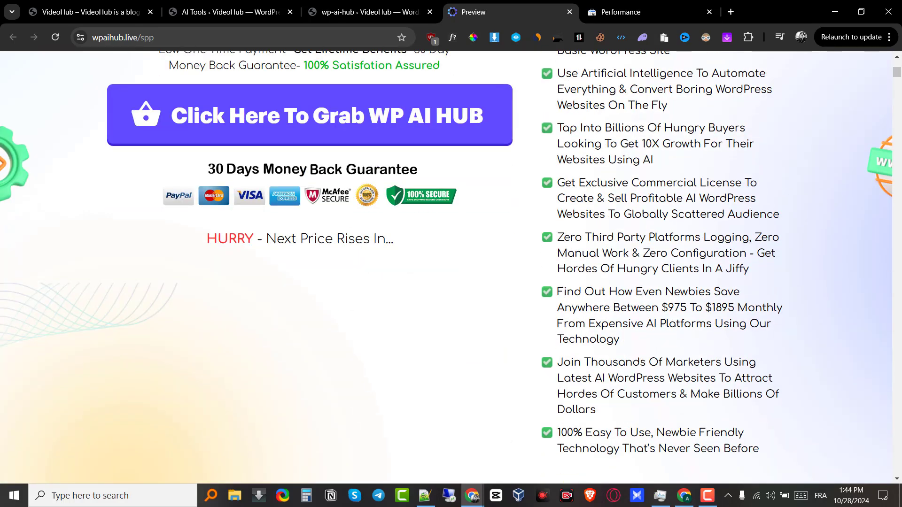
{"action": "left_click", "coordinate": [257, 3]}
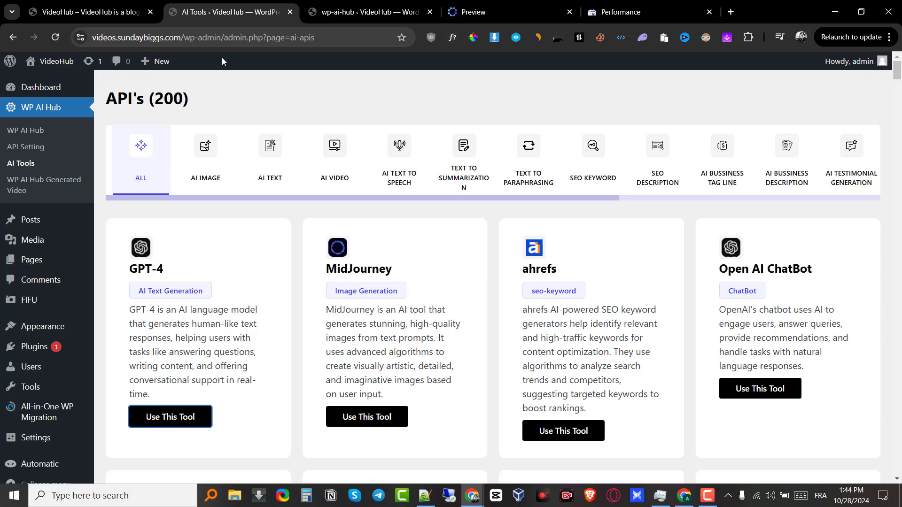
- Filter to AI IMAGE and open the MidJourney image generator, briefly visiting API Setting
{"action": "left_click", "coordinate": [207, 160]}
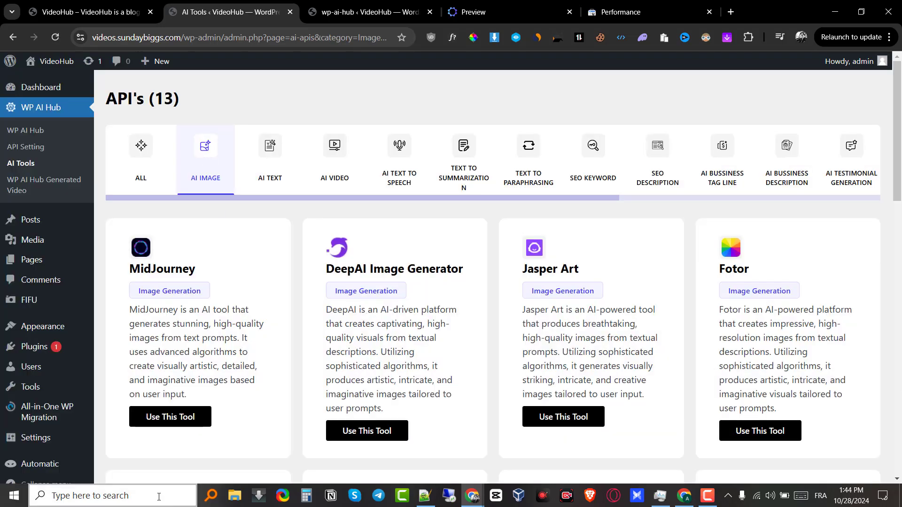
{"action": "left_click", "coordinate": [173, 419]}
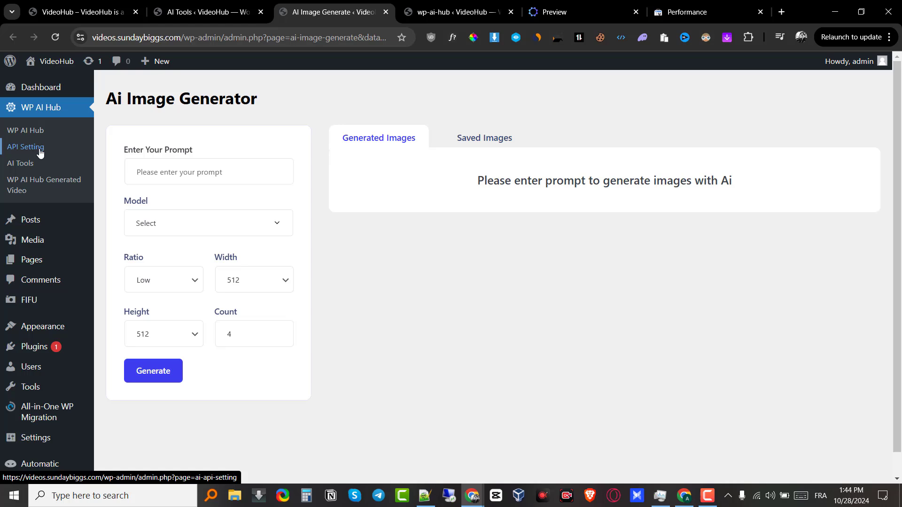
{"action": "left_click", "coordinate": [40, 152]}
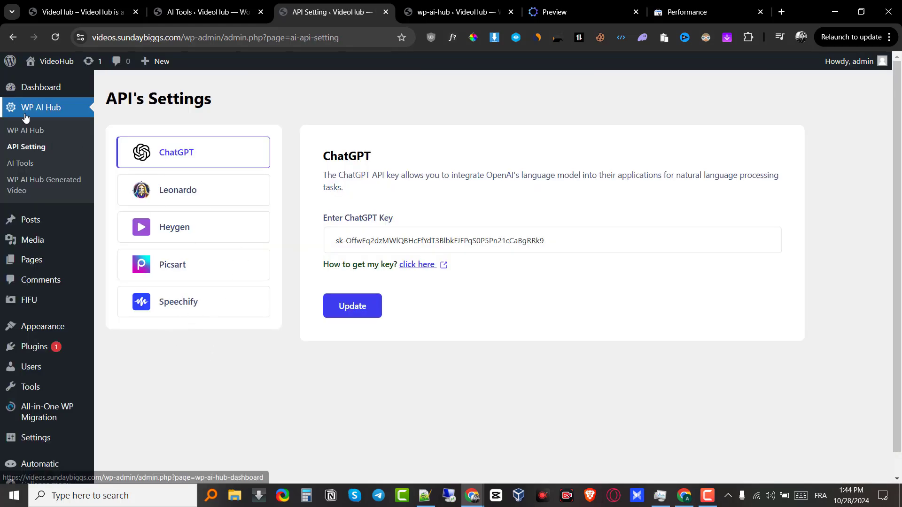
{"action": "left_click", "coordinate": [6, 41]}
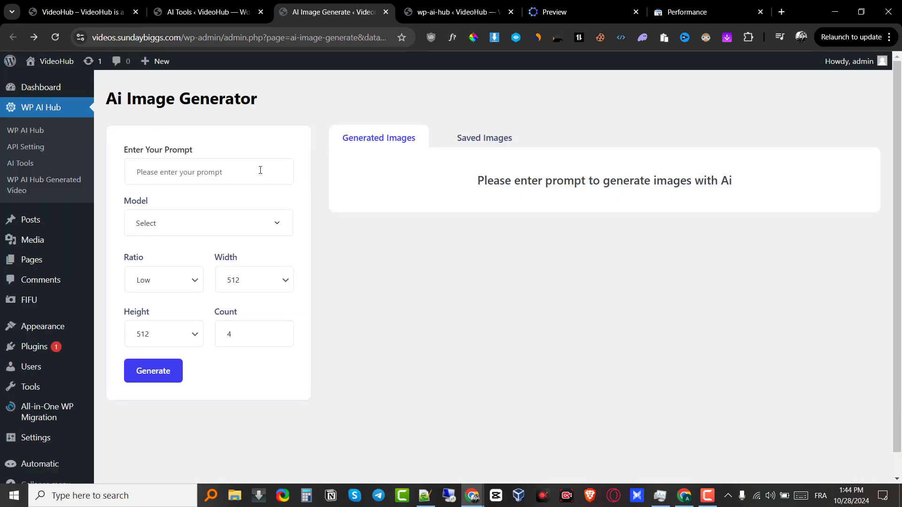
- Enter the prompt 'a dog sitting on the moon' and choose the Leonardo Phoenix model
{"action": "left_click", "coordinate": [250, 179]}
{"action": "type", "text": "a"}
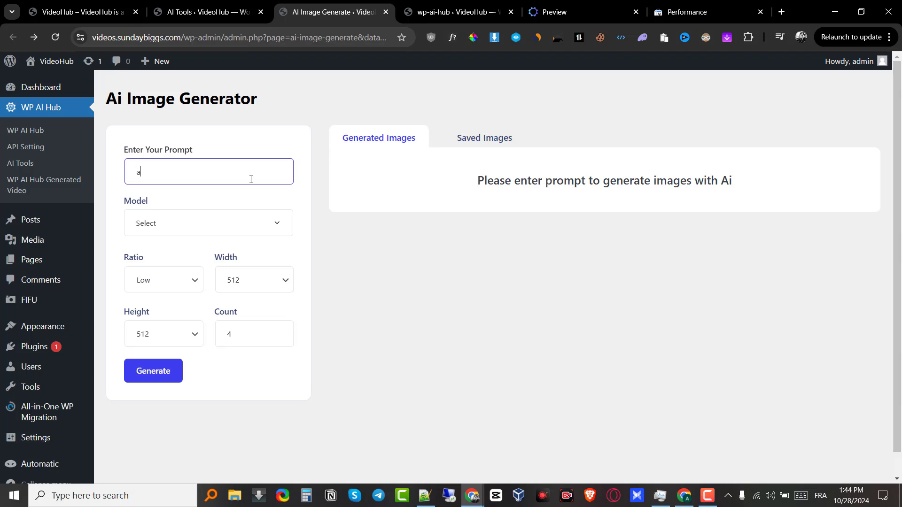
{"action": "type", "text": " dog sitting on the moon"}
{"action": "left_click", "coordinate": [183, 212]}
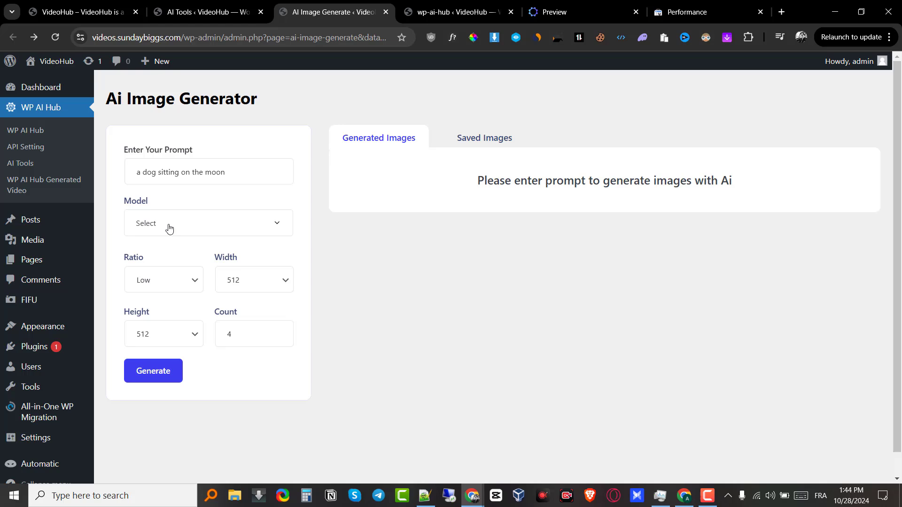
{"action": "left_click", "coordinate": [169, 225]}
{"action": "left_click", "coordinate": [170, 229]}
{"action": "left_click", "coordinate": [169, 228]}
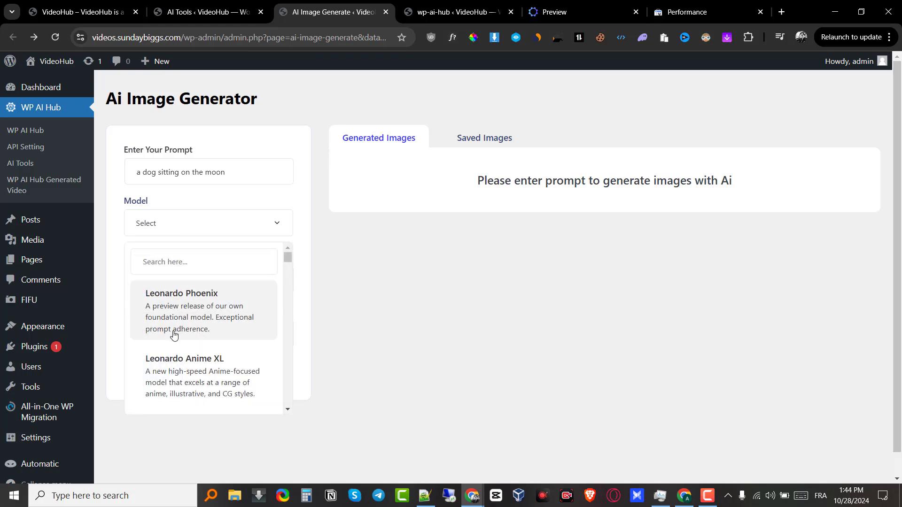
{"action": "mouse_move", "coordinate": [285, 259]}
{"action": "left_mouse_down"}
{"action": "mouse_move", "coordinate": [287, 400]}
{"action": "mouse_move", "coordinate": [305, 239]}
{"action": "left_mouse_up"}
{"action": "left_click", "coordinate": [192, 298]}
{"action": "left_click_drag", "start_coordinate": [191, 296], "coordinate": [191, 268]}
{"action": "double_click", "coordinate": [189, 240]}
{"action": "left_click", "coordinate": [189, 237]}
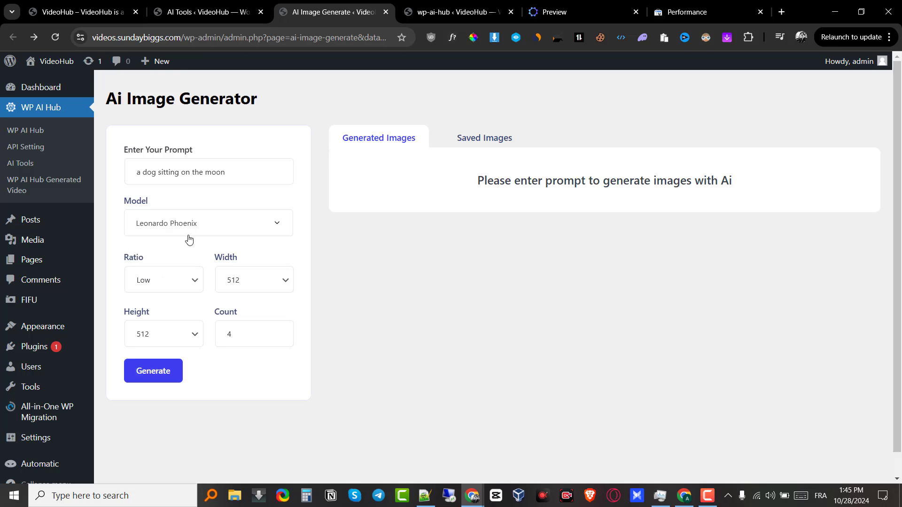
- Set the ratio to Medium, keep width 512, and generate the images
{"action": "left_click", "coordinate": [157, 288]}
{"action": "left_click", "coordinate": [152, 315]}
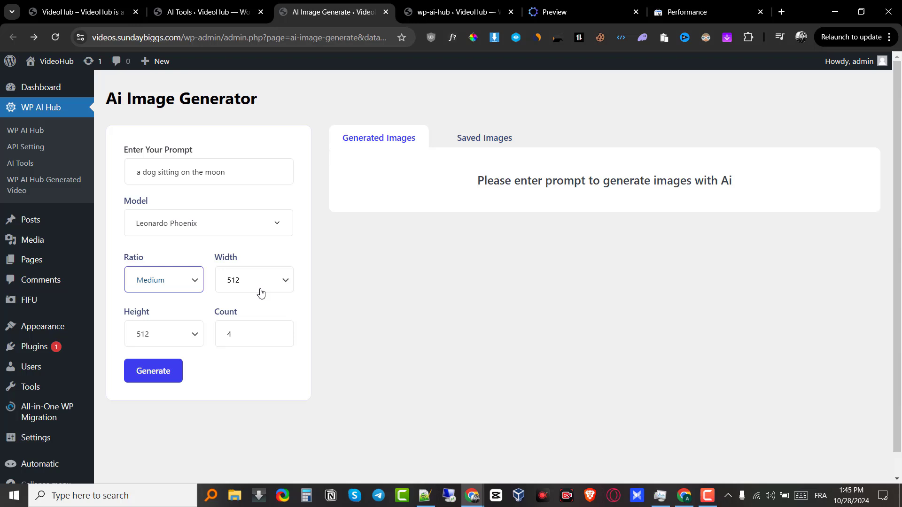
{"action": "left_click", "coordinate": [260, 294]}
{"action": "left_click", "coordinate": [261, 292]}
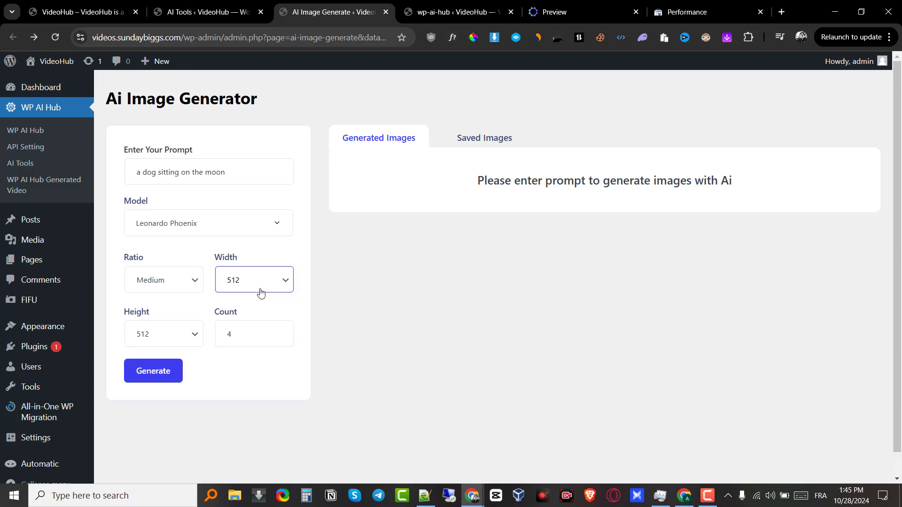
{"action": "left_click", "coordinate": [167, 369]}
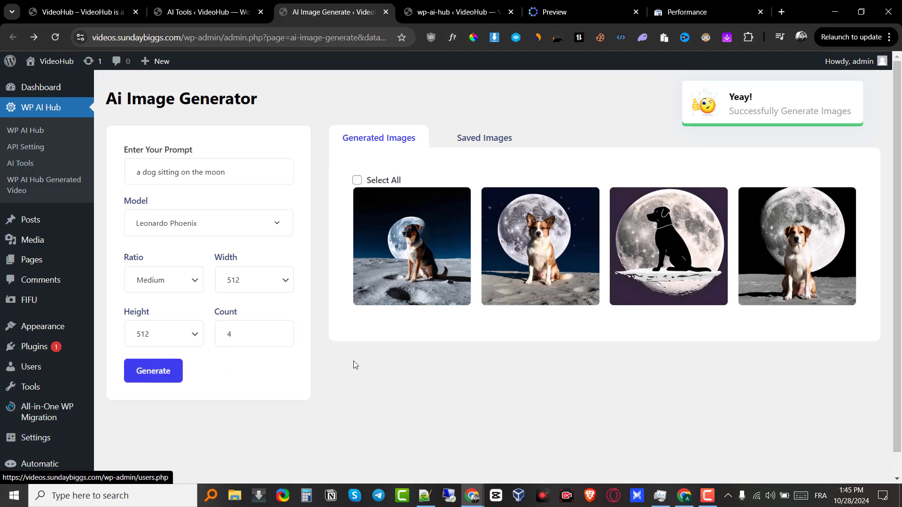
- Save the first two dog-on-the-moon images and download the first from Saved Images
{"action": "left_click", "coordinate": [402, 270]}
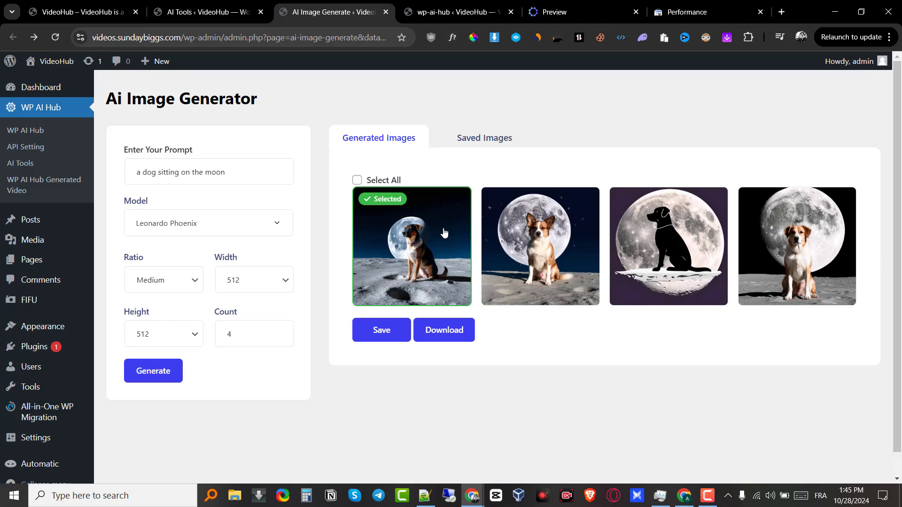
{"action": "left_click", "coordinate": [532, 245]}
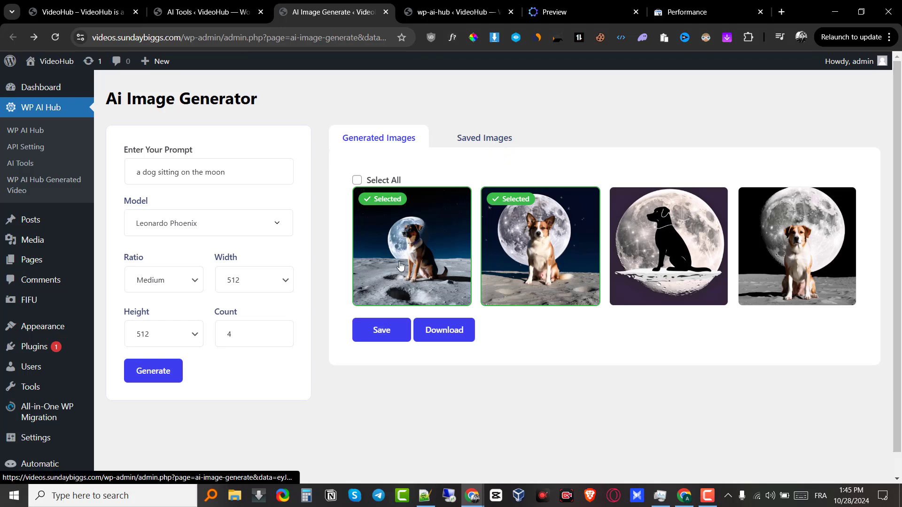
{"action": "left_click", "coordinate": [453, 330]}
{"action": "left_click", "coordinate": [379, 331]}
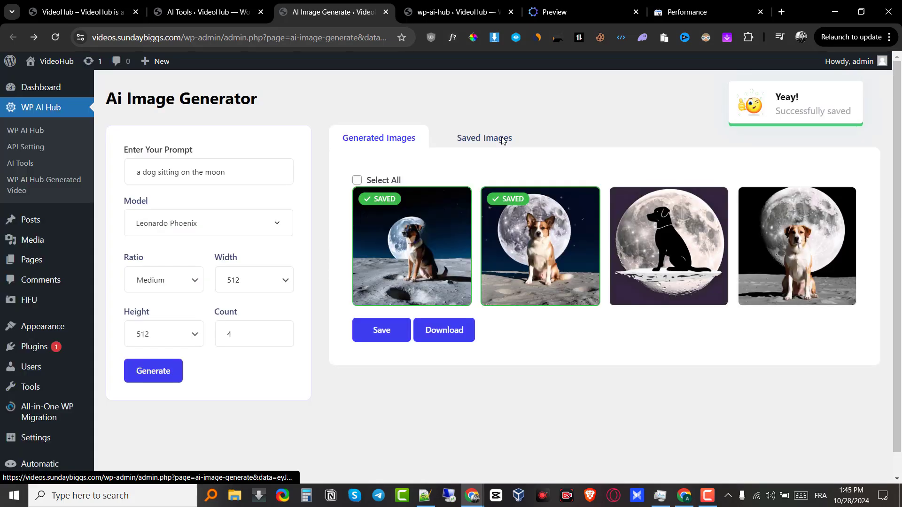
{"action": "left_click", "coordinate": [502, 140]}
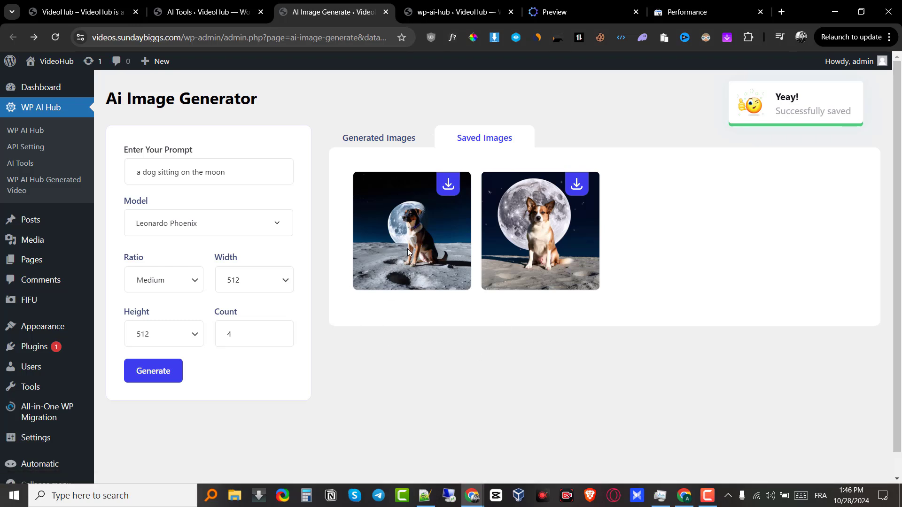
{"action": "left_click", "coordinate": [444, 193]}
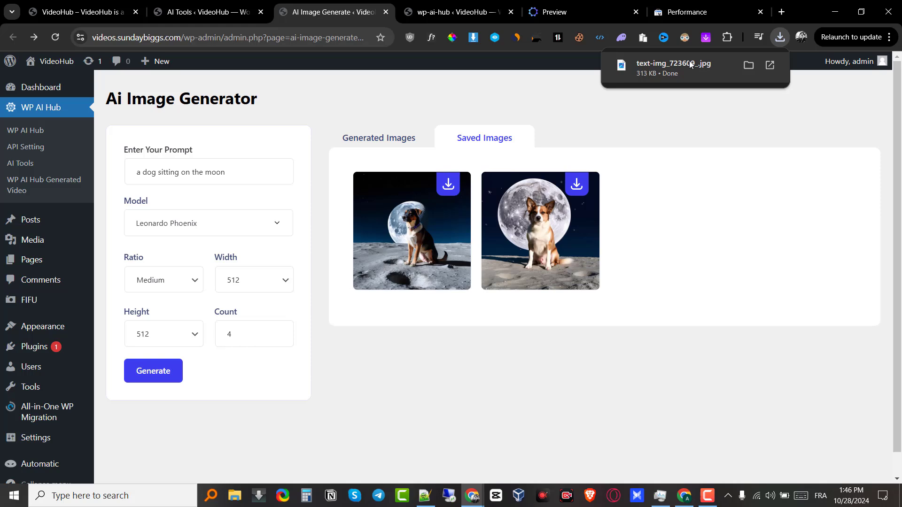
- View the downloaded dog-on-the-moon JPG in Photos, zoomed in, then close it
{"action": "left_click", "coordinate": [689, 64]}
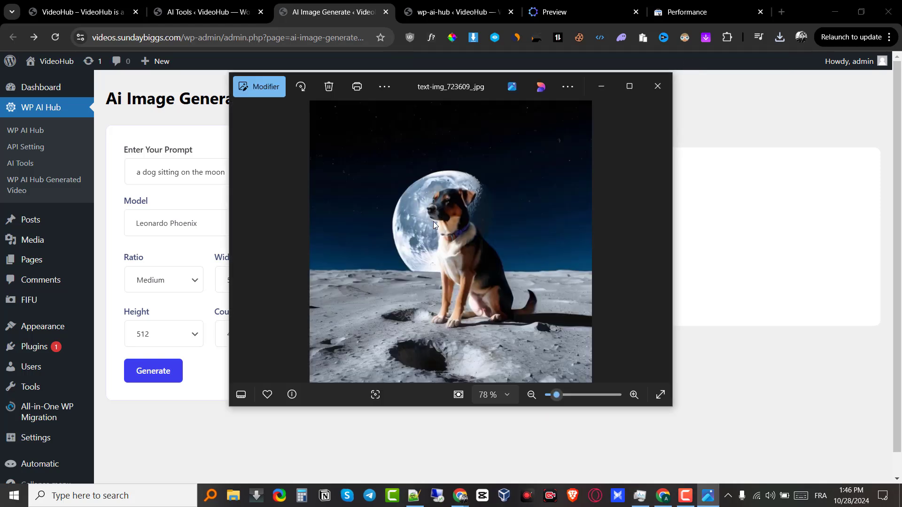
{"action": "mouse_move", "coordinate": [554, 397]}
{"action": "left_mouse_down"}
{"action": "mouse_move", "coordinate": [565, 399]}
{"action": "mouse_move", "coordinate": [552, 407]}
{"action": "left_mouse_up"}
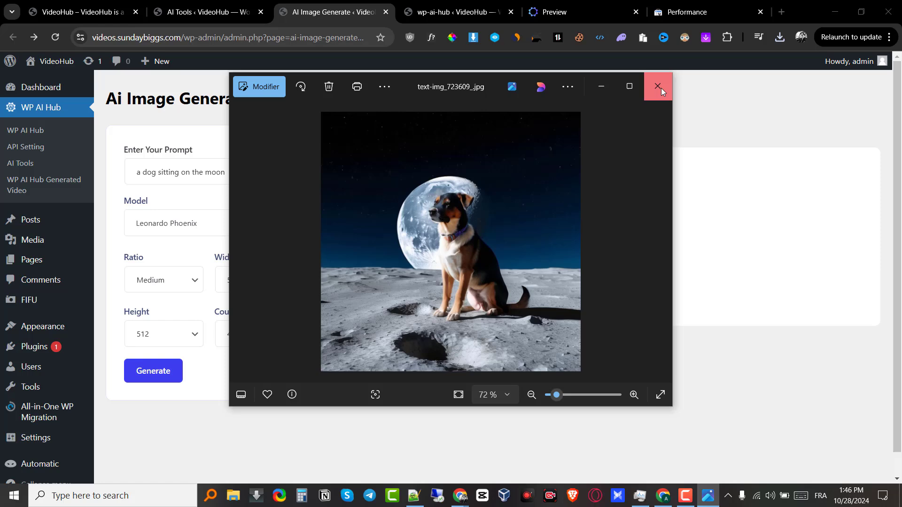
{"action": "left_click", "coordinate": [661, 88]}
- Change the new-image ratio to High and return to the Generated Images list
{"action": "left_click", "coordinate": [177, 282]}
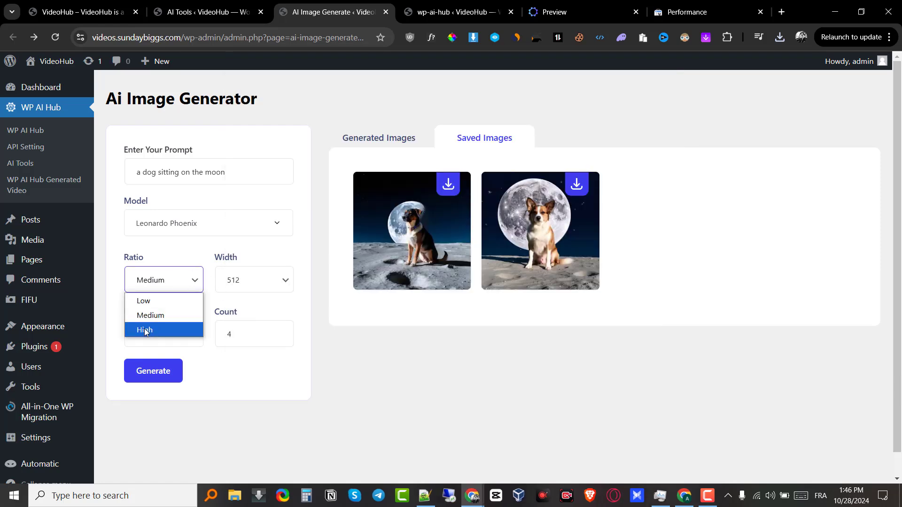
{"action": "left_click", "coordinate": [165, 330]}
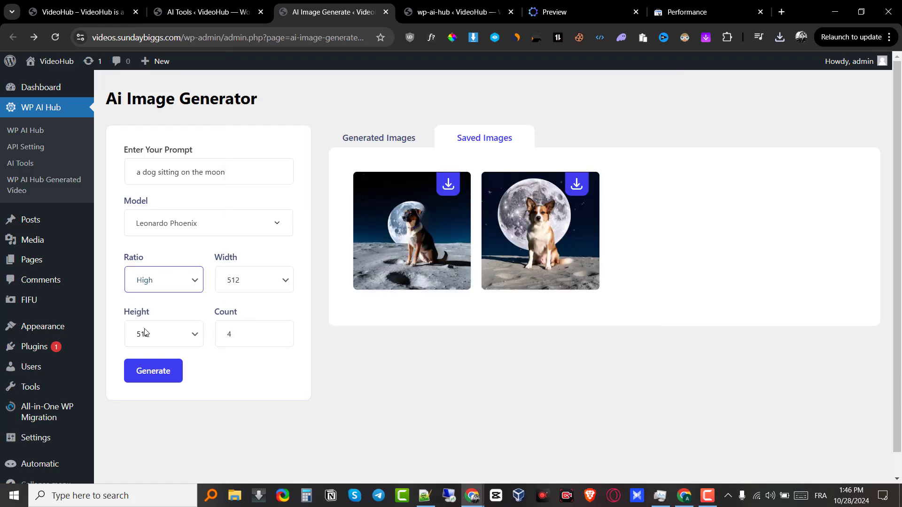
{"action": "left_click", "coordinate": [418, 135]}
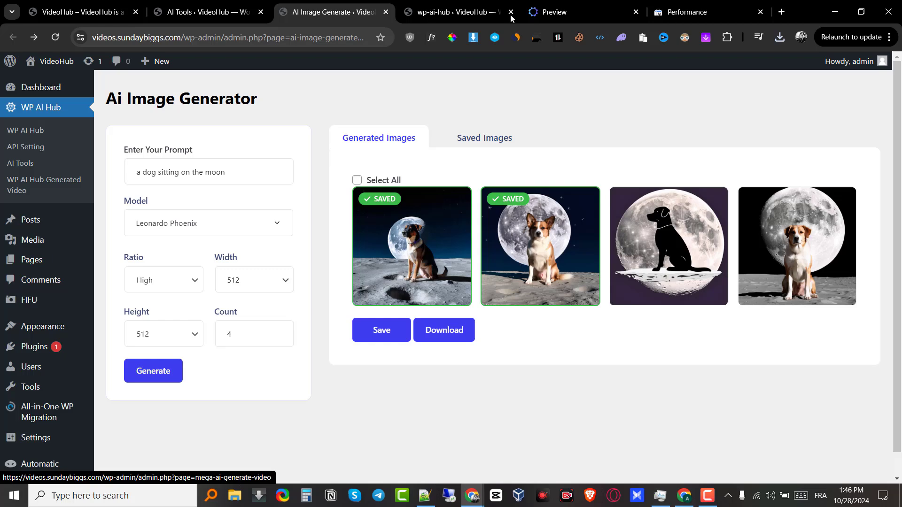
- Glance over the WP AI Hub sales page, then return to the image generator
{"action": "left_click", "coordinate": [610, 4]}
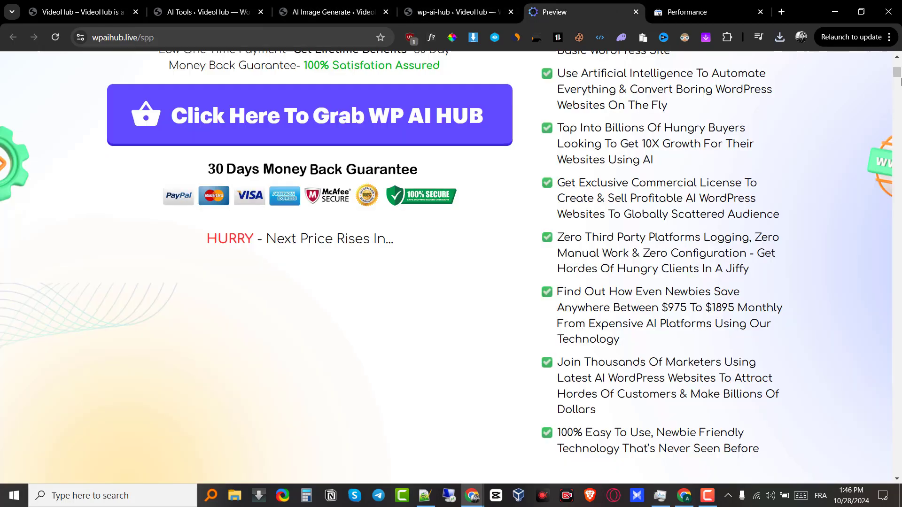
{"action": "left_click_drag", "start_coordinate": [897, 72], "coordinate": [897, 63]}
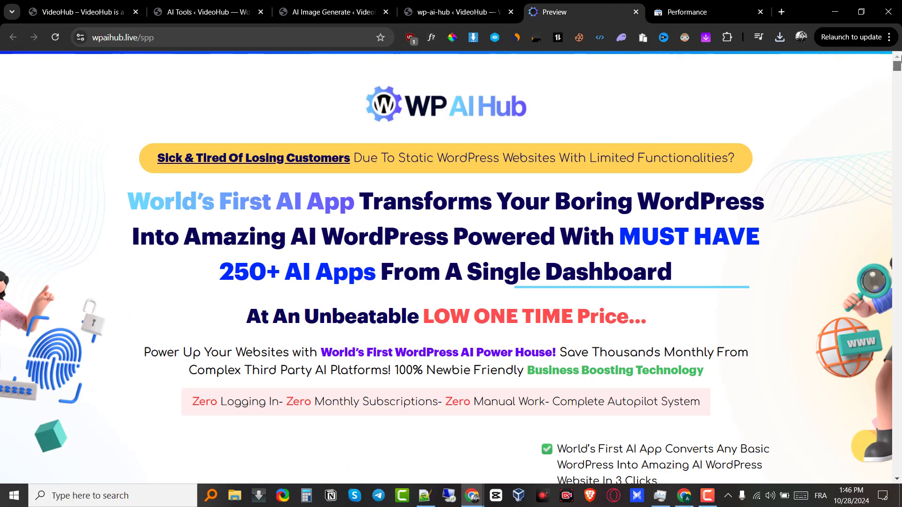
{"action": "scroll", "coordinate": [897, 66], "scroll_direction": "down", "scroll_amount": 5}
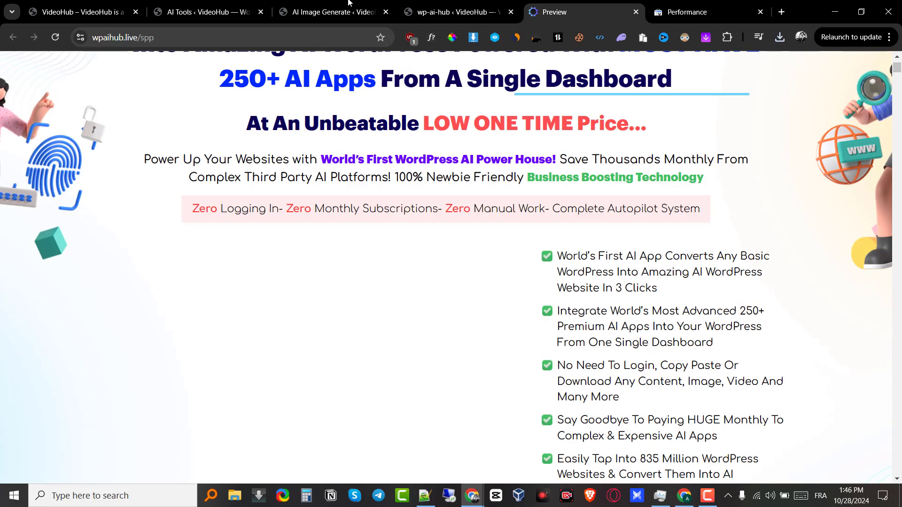
{"action": "left_click", "coordinate": [348, 5]}
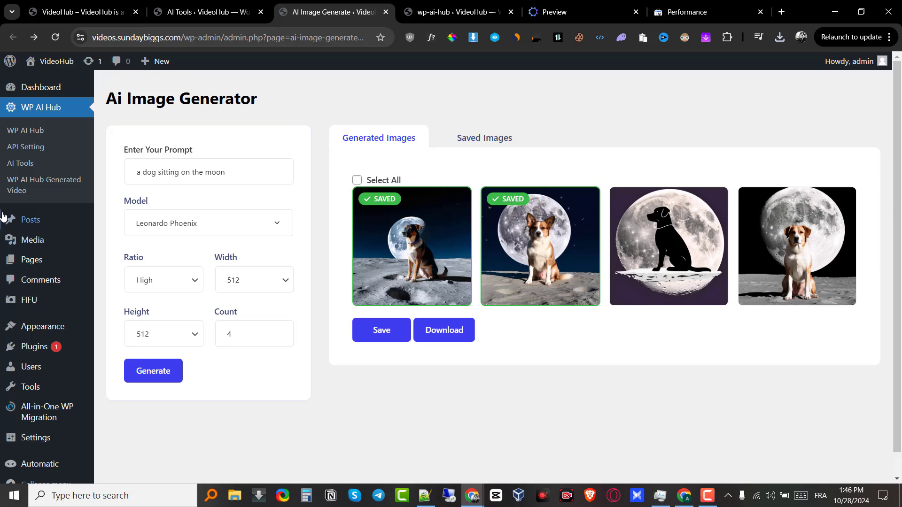
- Filter the AI Tools catalogue to AI Text tools, highlighting DeepAI Text Generator and Skim AI
{"action": "left_click", "coordinate": [6, 185]}
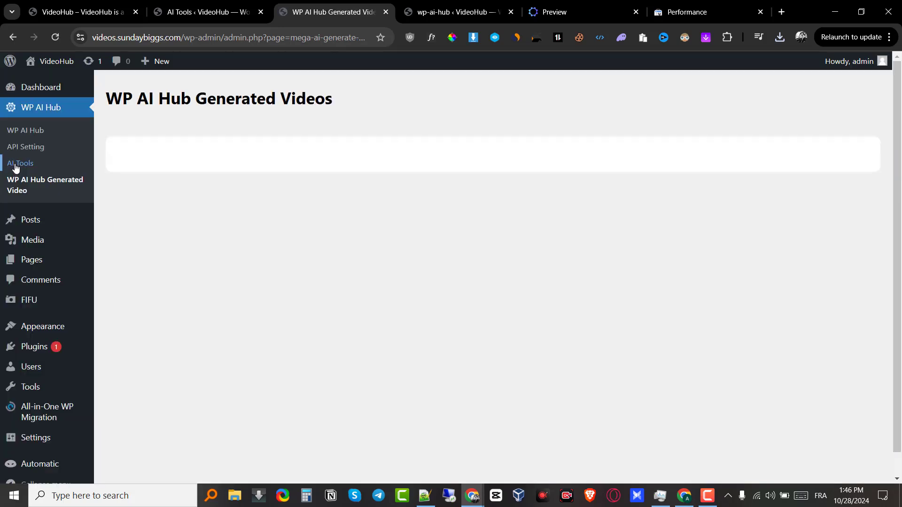
{"action": "left_click", "coordinate": [16, 165]}
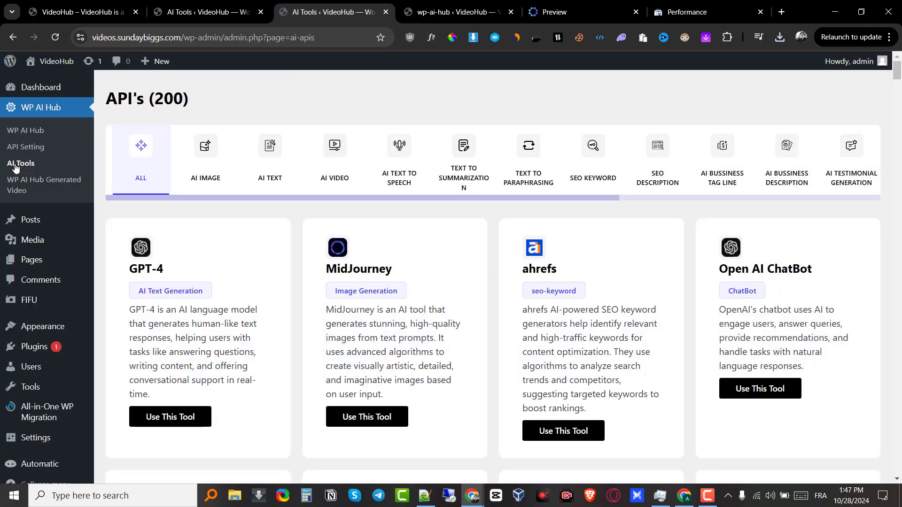
{"action": "left_click", "coordinate": [277, 158]}
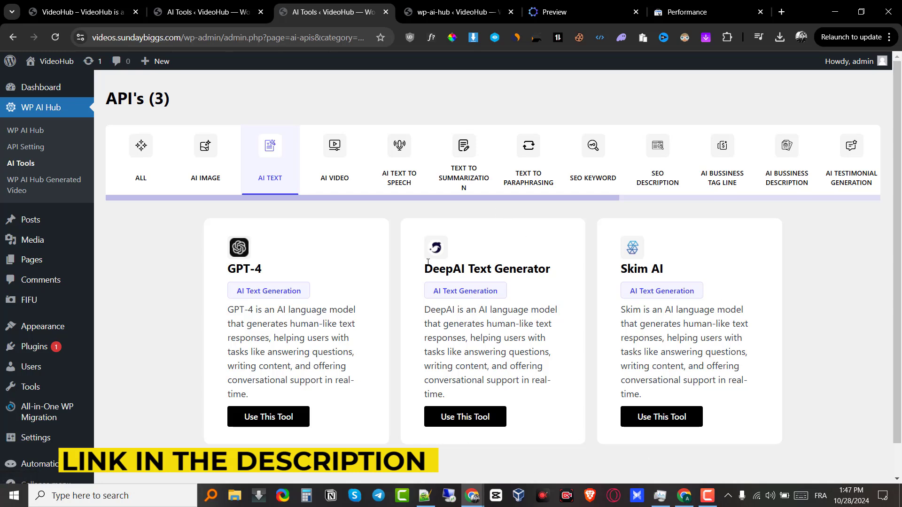
{"action": "left_click_drag", "start_coordinate": [422, 273], "coordinate": [500, 292]}
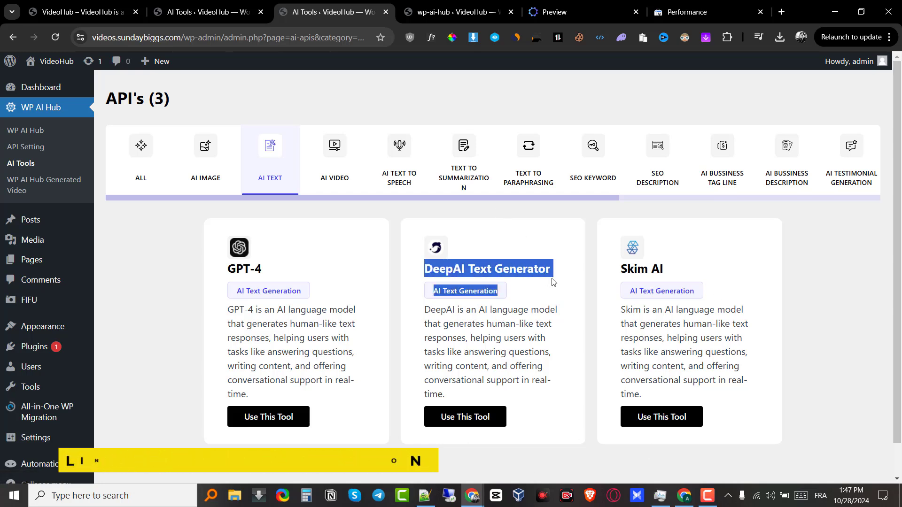
{"action": "triple_click", "coordinate": [623, 275]}
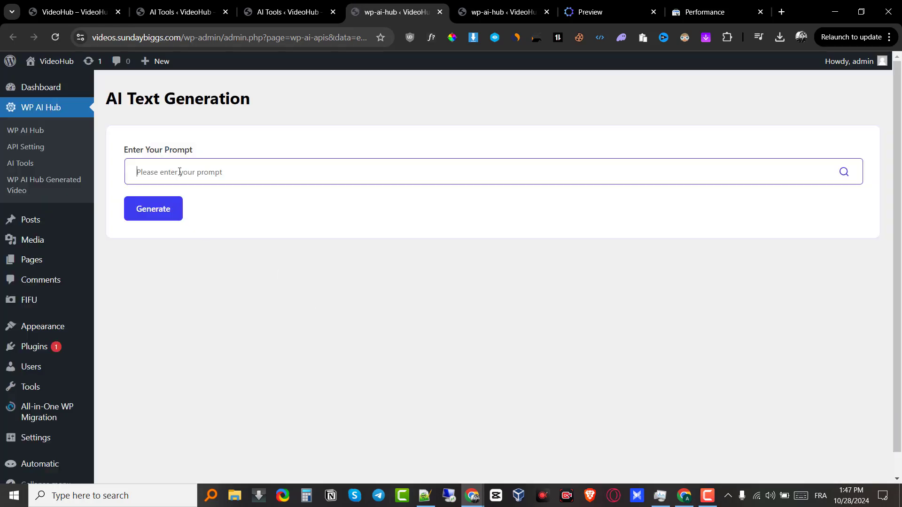
- Generate an AI article from a prompt about Messi
{"action": "type", "text": "write me an article about messi"}
{"action": "left_click", "coordinate": [159, 211]}
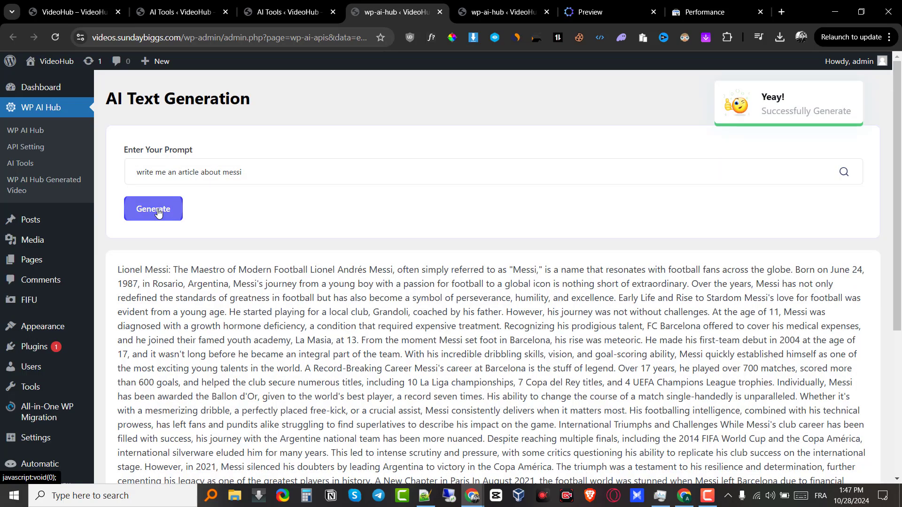
{"action": "scroll", "coordinate": [157, 213], "scroll_direction": "down", "scroll_amount": 5}
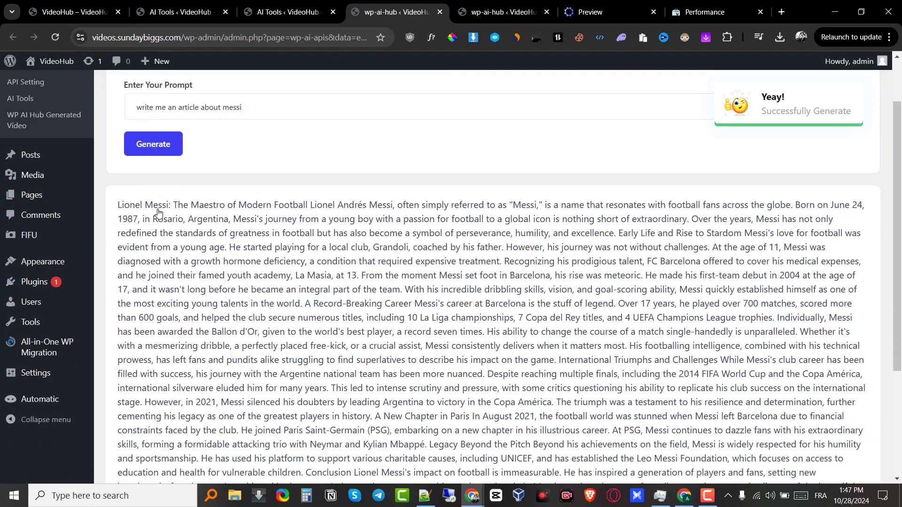
{"action": "scroll", "coordinate": [158, 212], "scroll_direction": "up", "scroll_amount": 5}
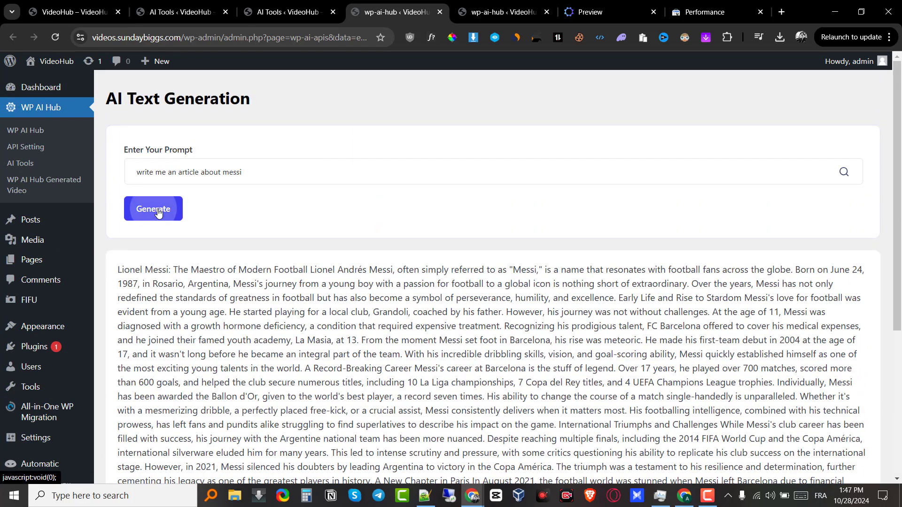
{"action": "scroll", "coordinate": [158, 212], "scroll_direction": "down", "scroll_amount": 6}
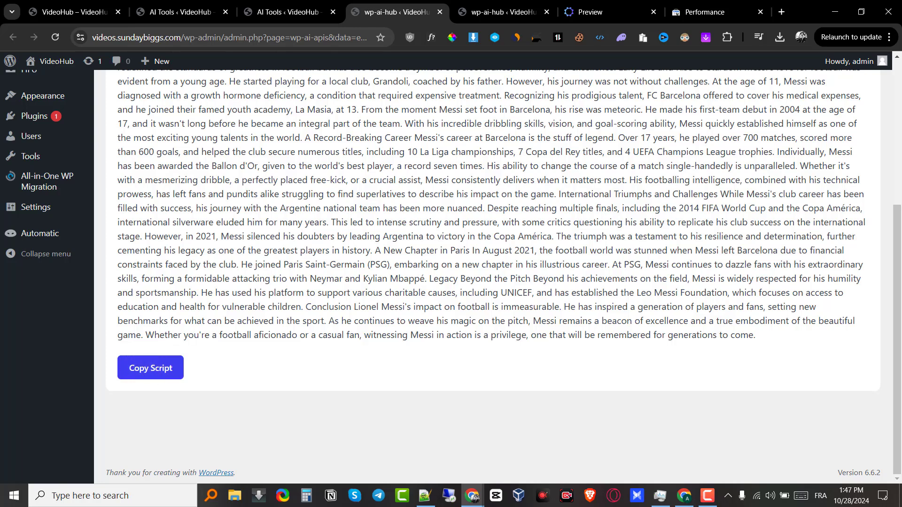
- Read through the generated Messi article, then switch back to the AI text tools list
{"action": "left_click_drag", "start_coordinate": [897, 282], "coordinate": [900, 140]}
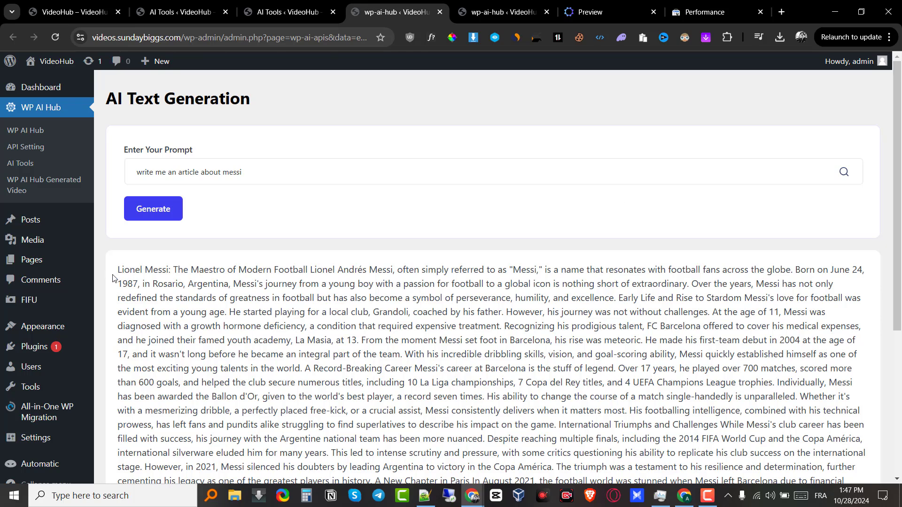
{"action": "left_click_drag", "start_coordinate": [113, 278], "coordinate": [262, 317]}
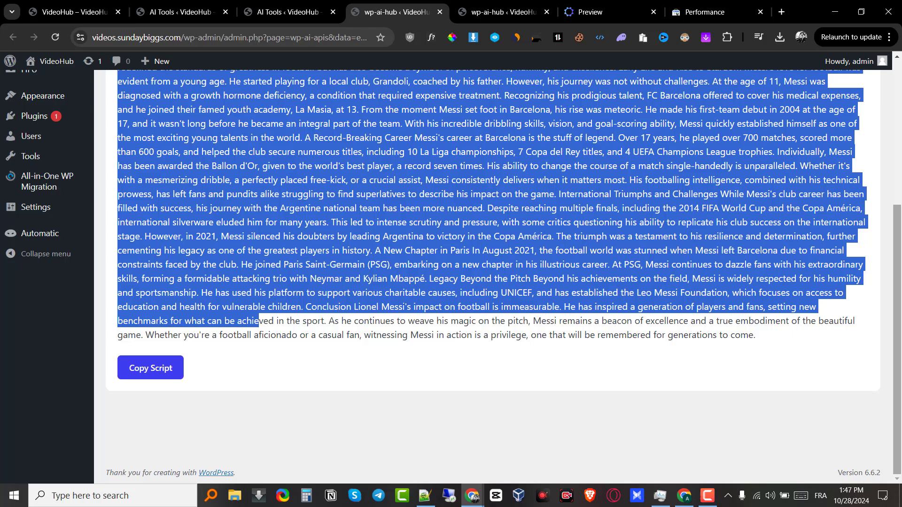
{"action": "left_click_drag", "start_coordinate": [897, 338], "coordinate": [897, 193]}
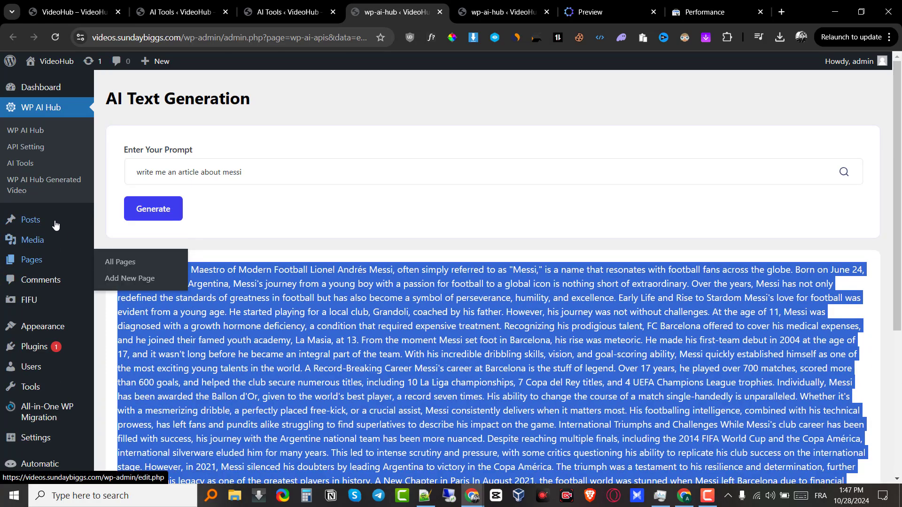
{"action": "left_click", "coordinate": [356, 214]}
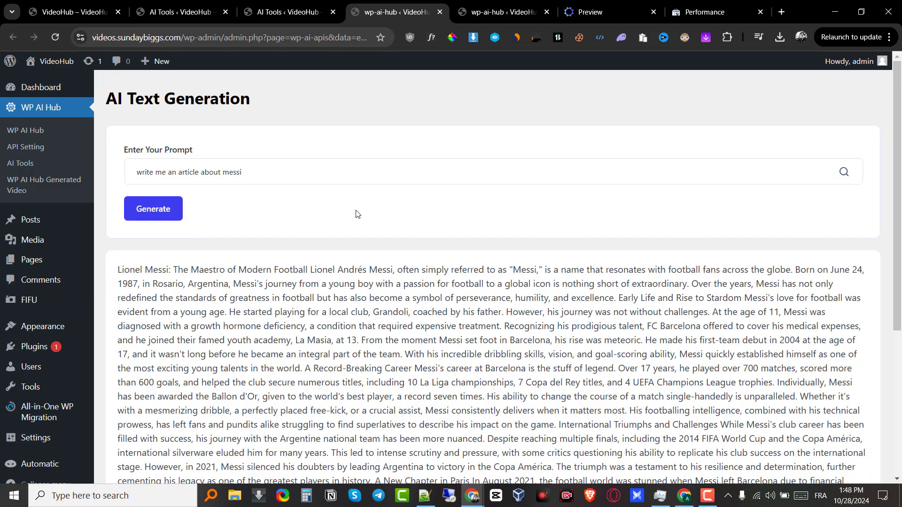
{"action": "left_click", "coordinate": [297, 16]}
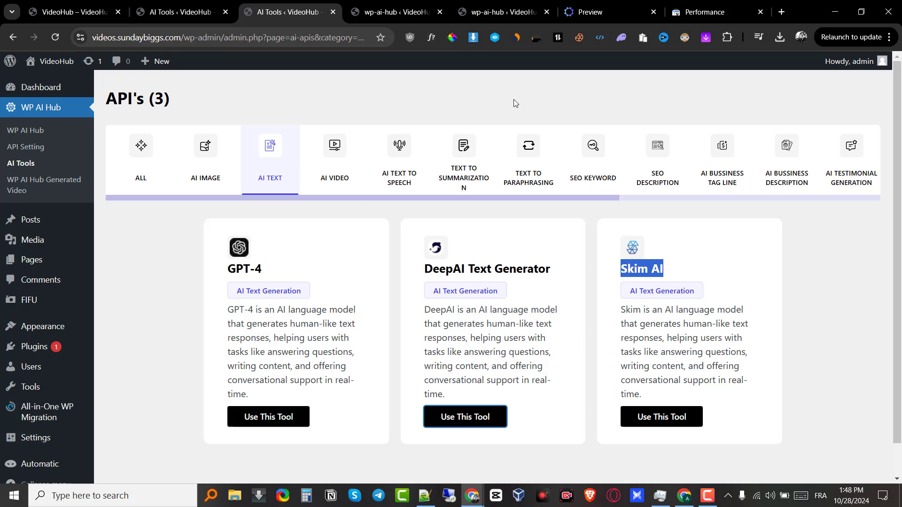
- Filter the catalogue to AI Video tools and launch the Runway Gen-1 generator
{"action": "left_click", "coordinate": [344, 144]}
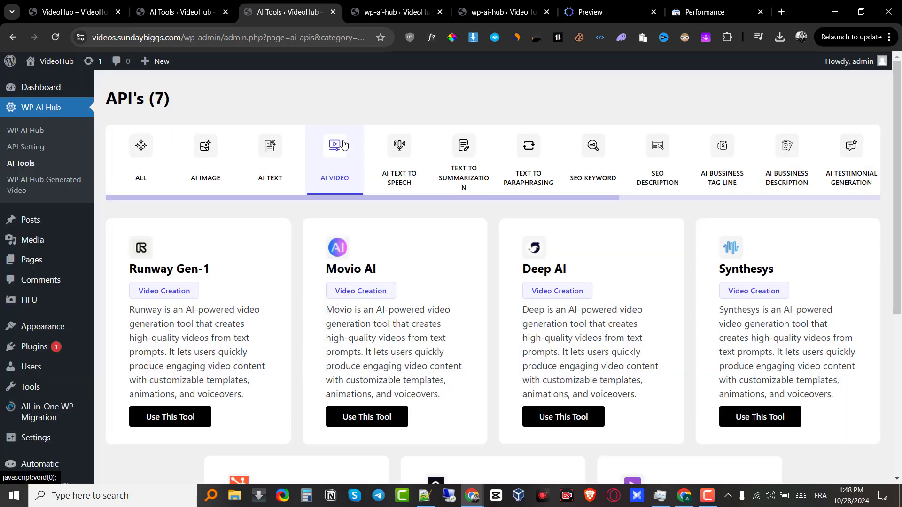
{"action": "scroll", "coordinate": [344, 145], "scroll_direction": "down", "scroll_amount": 2}
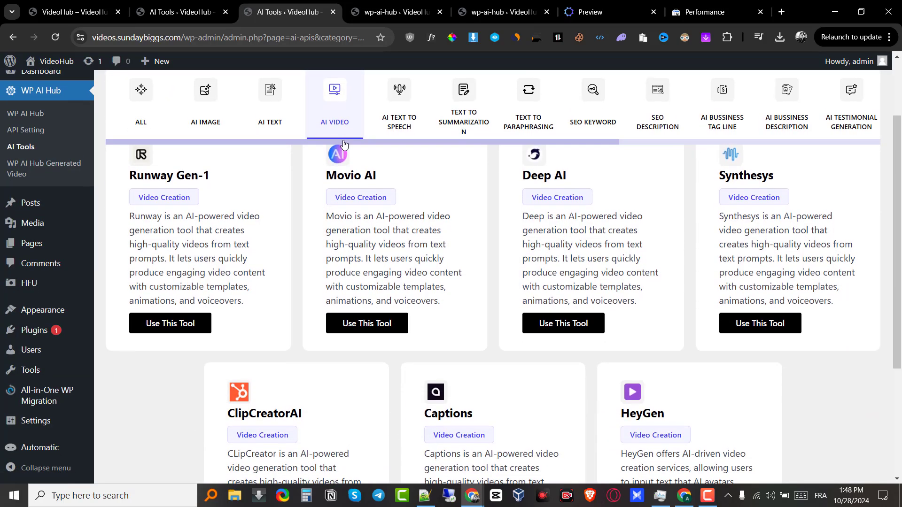
{"action": "scroll", "coordinate": [343, 144], "scroll_direction": "down", "scroll_amount": 2}
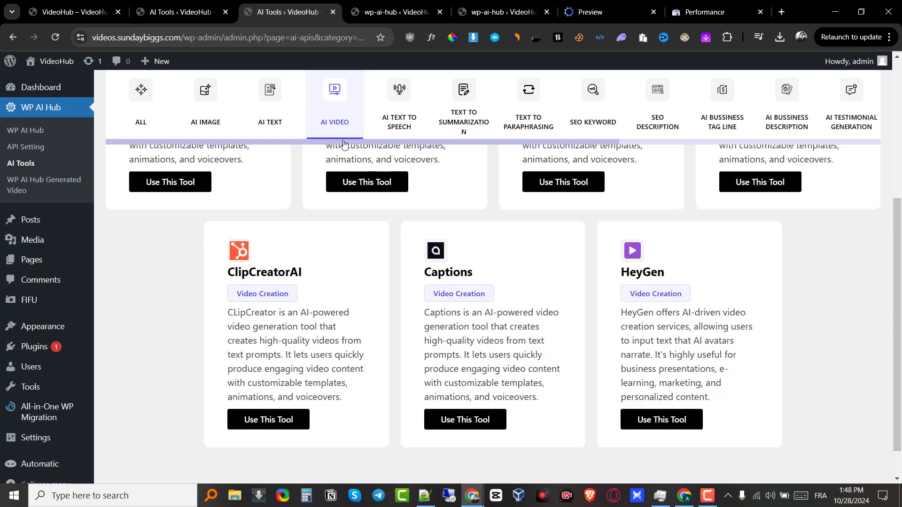
{"action": "scroll", "coordinate": [344, 144], "scroll_direction": "up", "scroll_amount": 4}
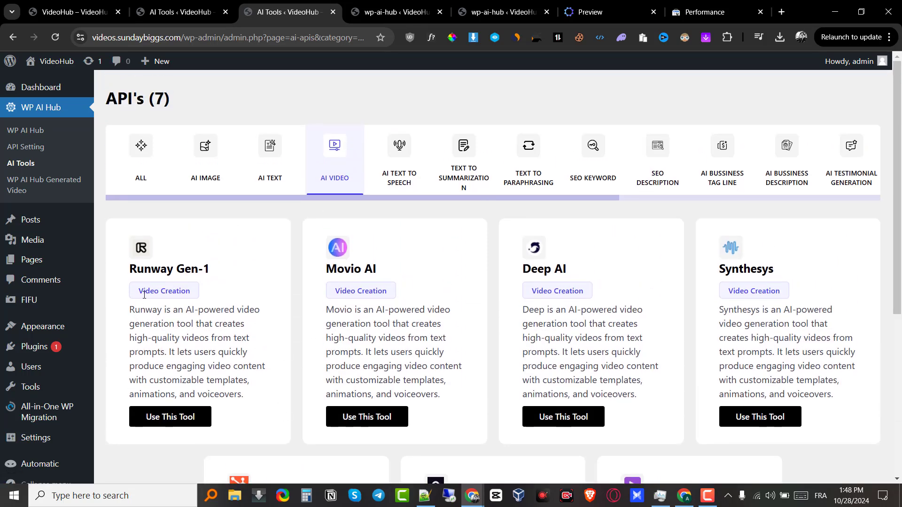
{"action": "left_click_drag", "start_coordinate": [131, 309], "coordinate": [214, 419]}
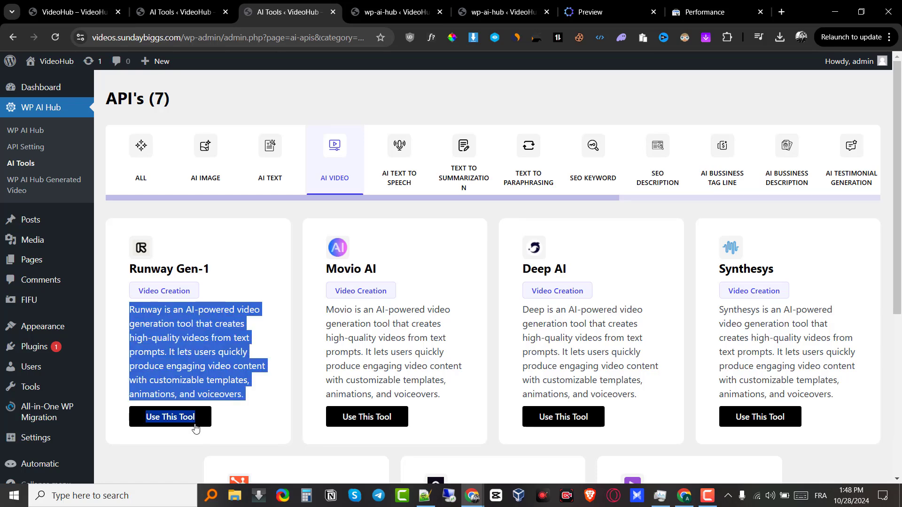
{"action": "left_click", "coordinate": [195, 424]}
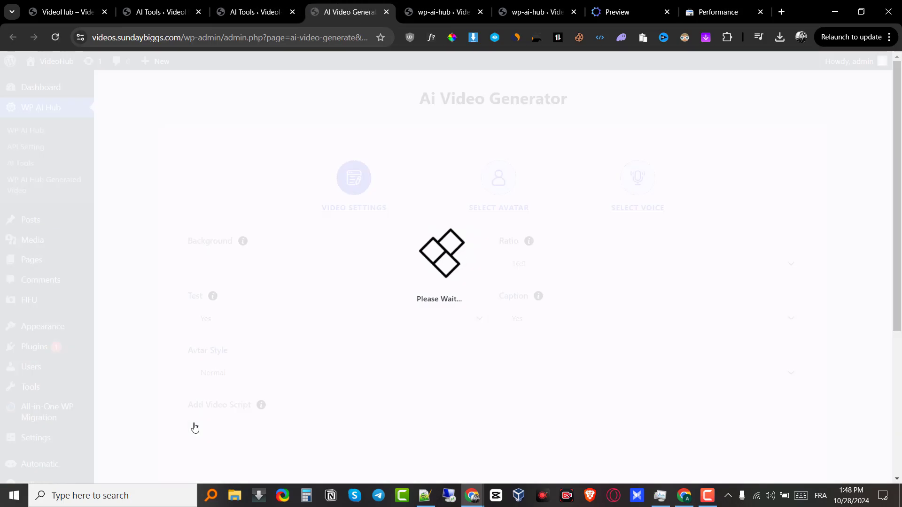
- Review the AI Video Generator form, leaving test mode set to Yes
{"action": "scroll", "coordinate": [535, 342], "scroll_direction": "down", "scroll_amount": 3}
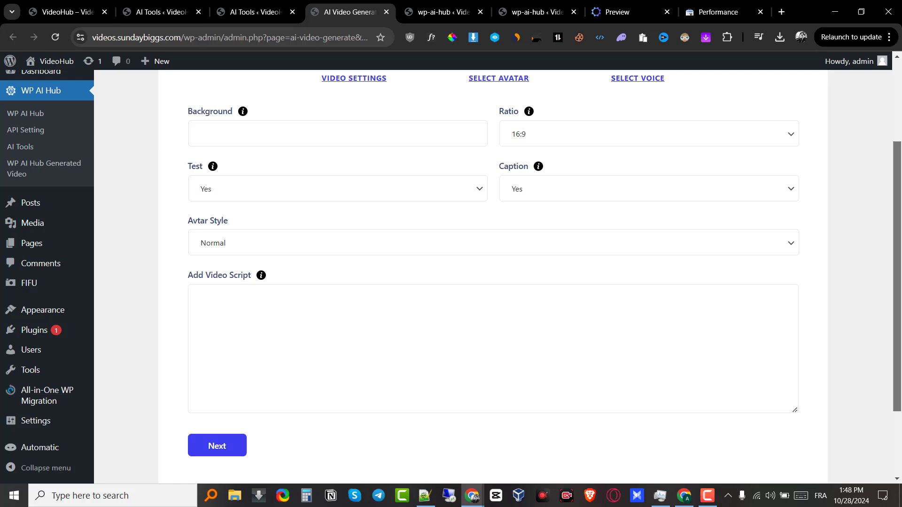
{"action": "scroll", "coordinate": [868, 297], "scroll_direction": "down", "scroll_amount": 2}
{"action": "scroll", "coordinate": [869, 296], "scroll_direction": "up", "scroll_amount": 4}
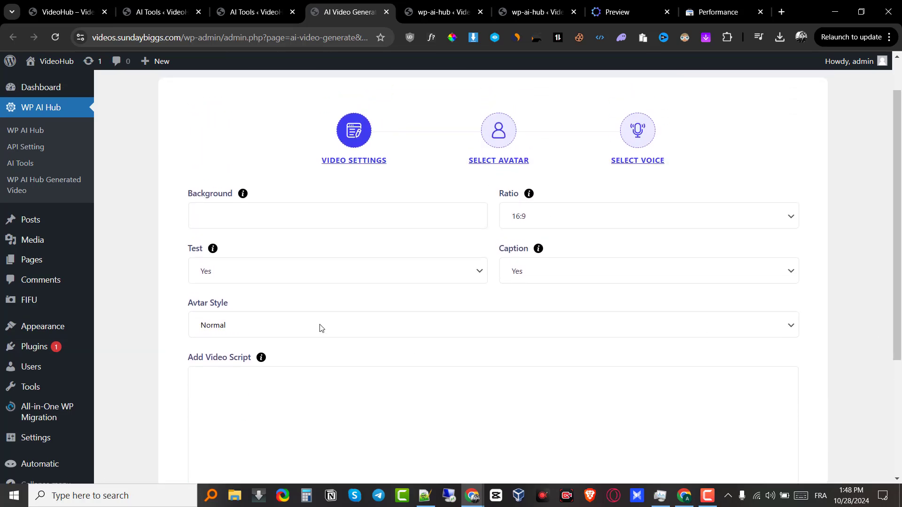
{"action": "left_click", "coordinate": [254, 277]}
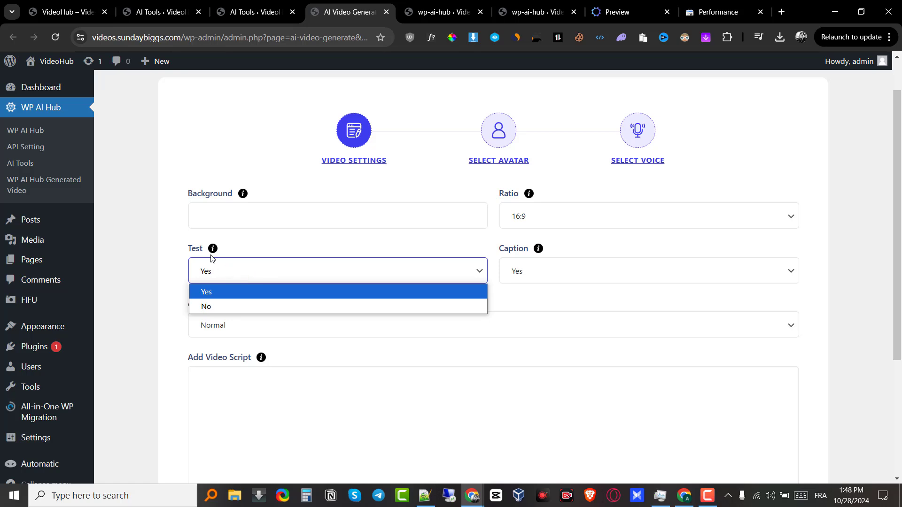
{"action": "mouse_move", "coordinate": [212, 252]}
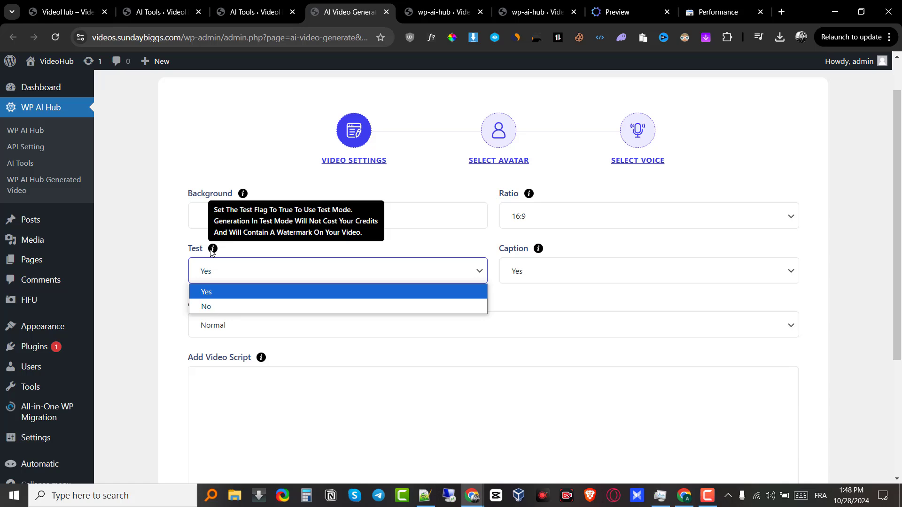
{"action": "left_click", "coordinate": [212, 252]}
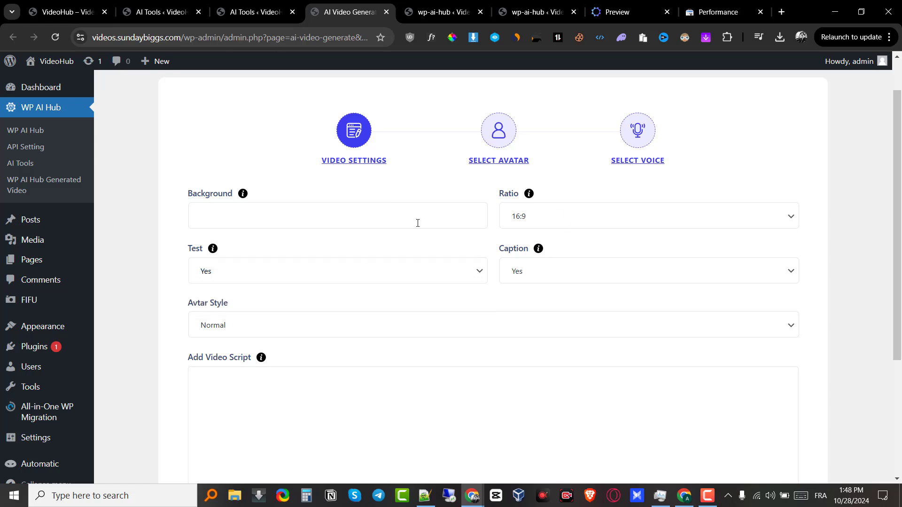
- Look over the video script field, then open the empty Generated Videos page
{"action": "left_click_drag", "start_coordinate": [898, 292], "coordinate": [900, 407]}
{"action": "left_click_drag", "start_coordinate": [900, 371], "coordinate": [872, 209]}
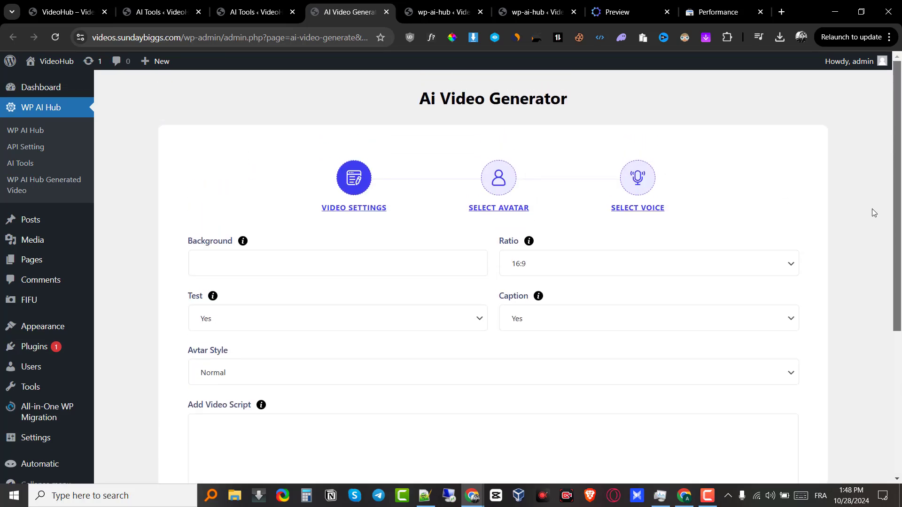
{"action": "left_click_drag", "start_coordinate": [897, 291], "coordinate": [900, 343]}
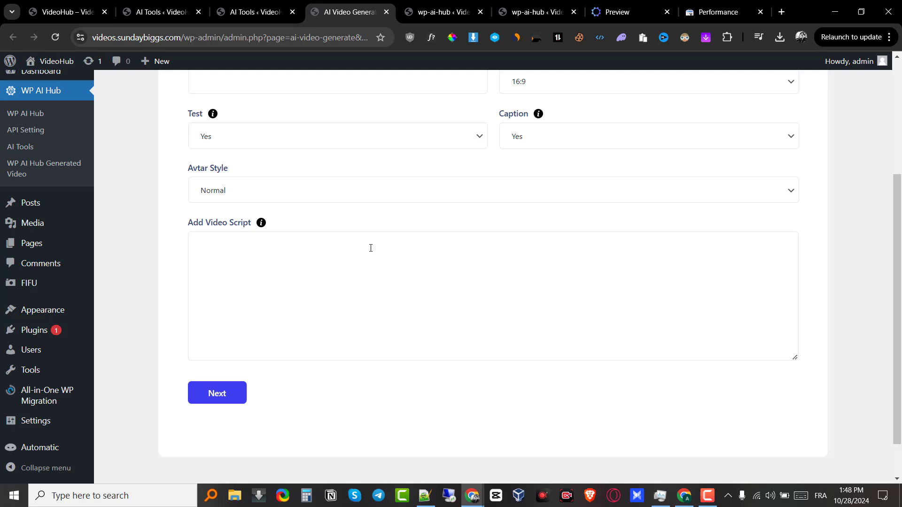
{"action": "left_click", "coordinate": [370, 248]}
{"action": "left_click_drag", "start_coordinate": [897, 303], "coordinate": [897, 189]}
{"action": "left_click", "coordinate": [62, 181]}
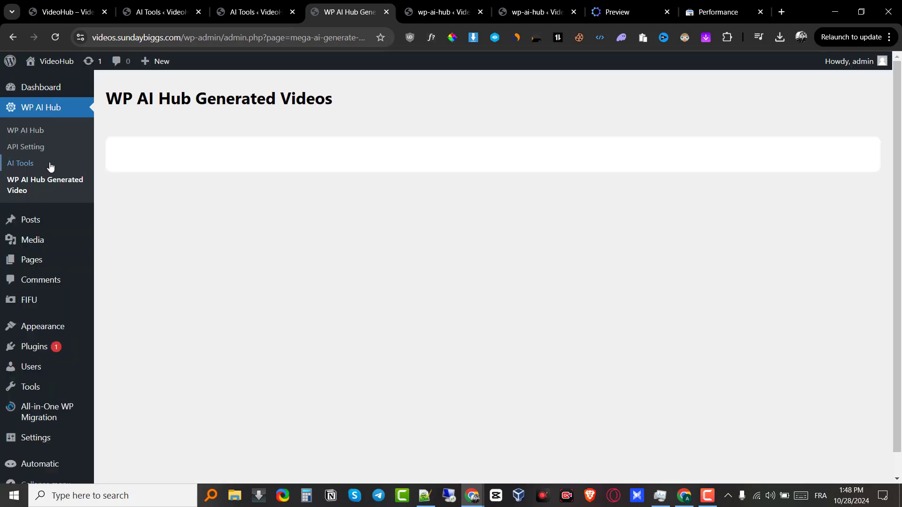
- Return to the AI Tools catalogue and close the two extra wp-ai-hub tabs
{"action": "left_click", "coordinate": [50, 167]}
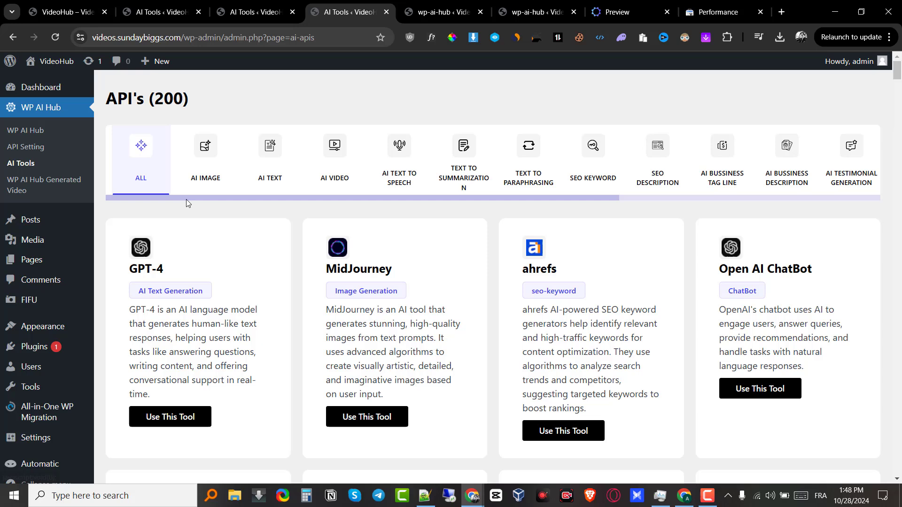
{"action": "left_click_drag", "start_coordinate": [186, 199], "coordinate": [526, 230]}
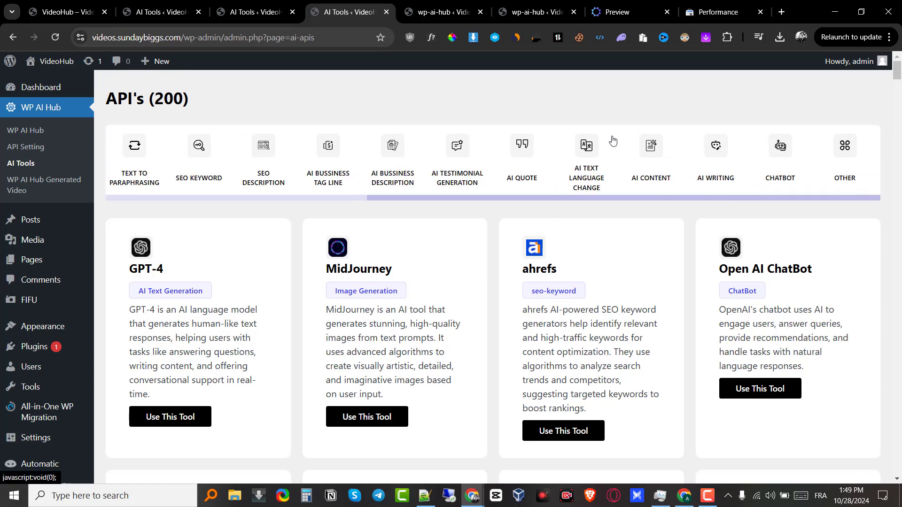
{"action": "left_click", "coordinate": [480, 11]}
{"action": "left_click", "coordinate": [480, 11]}
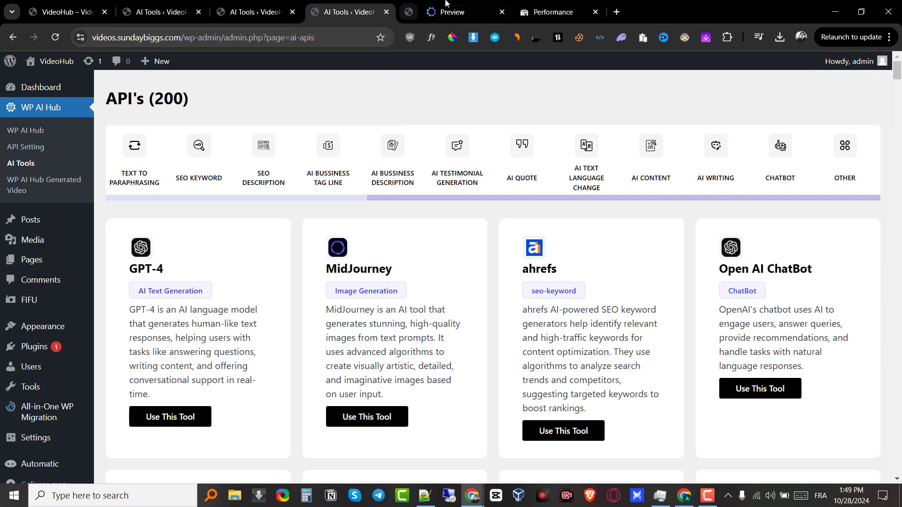
- Glance at the sales page, then filter the catalogue to AI Image tools
{"action": "left_click", "coordinate": [446, 4]}
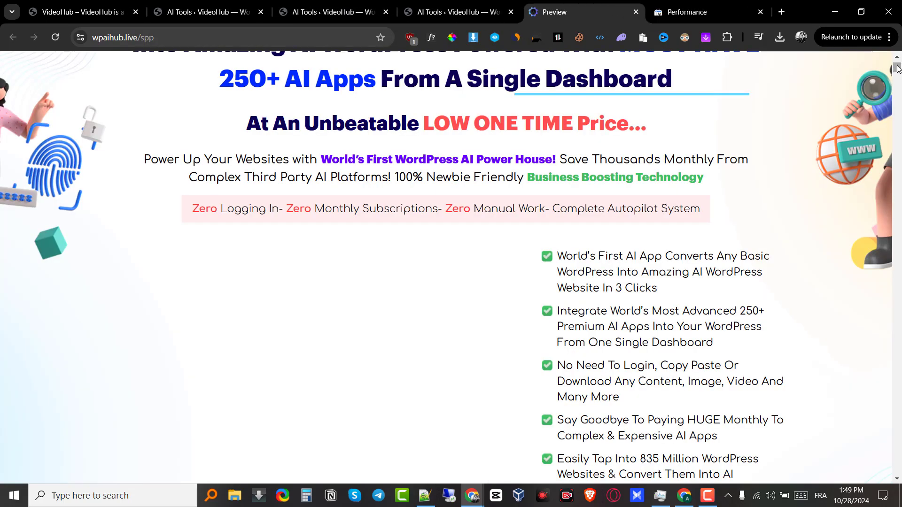
{"action": "scroll", "coordinate": [897, 68], "scroll_direction": "up", "scroll_amount": 3}
{"action": "left_click", "coordinate": [439, 2]}
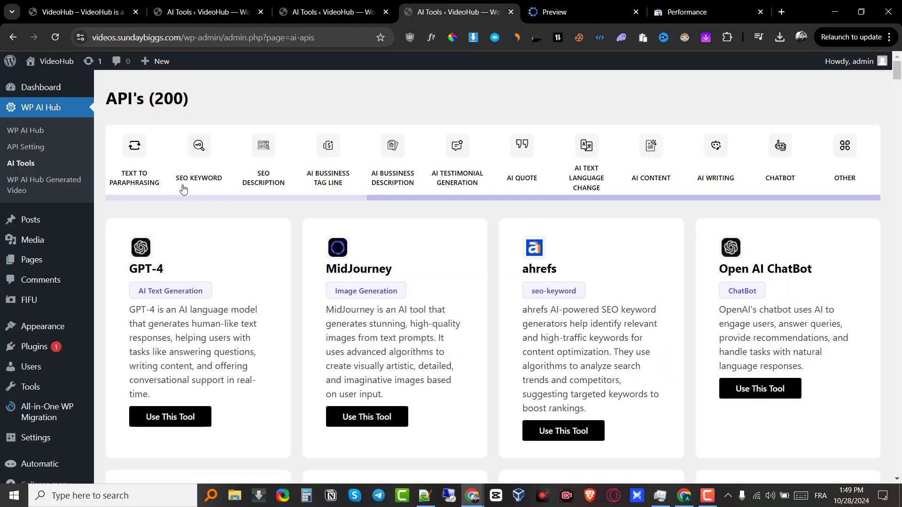
{"action": "left_click", "coordinate": [237, 197]}
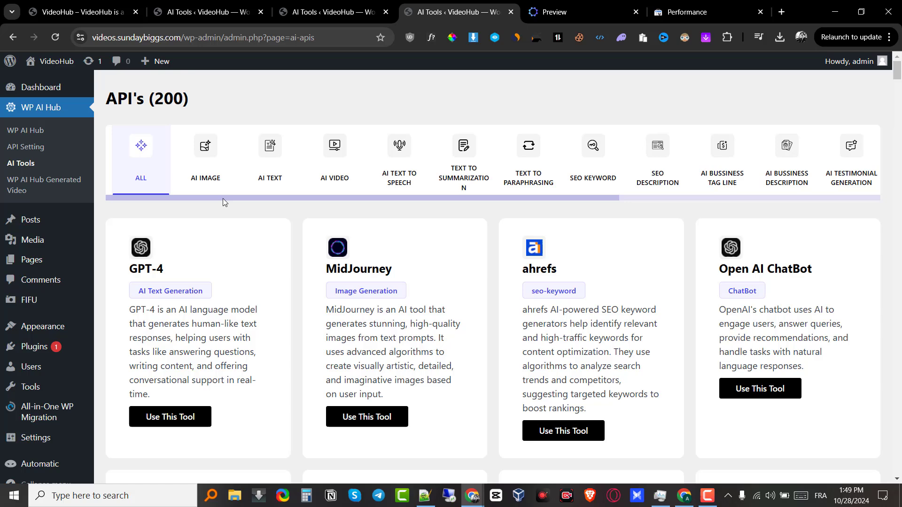
{"action": "left_click", "coordinate": [204, 164]}
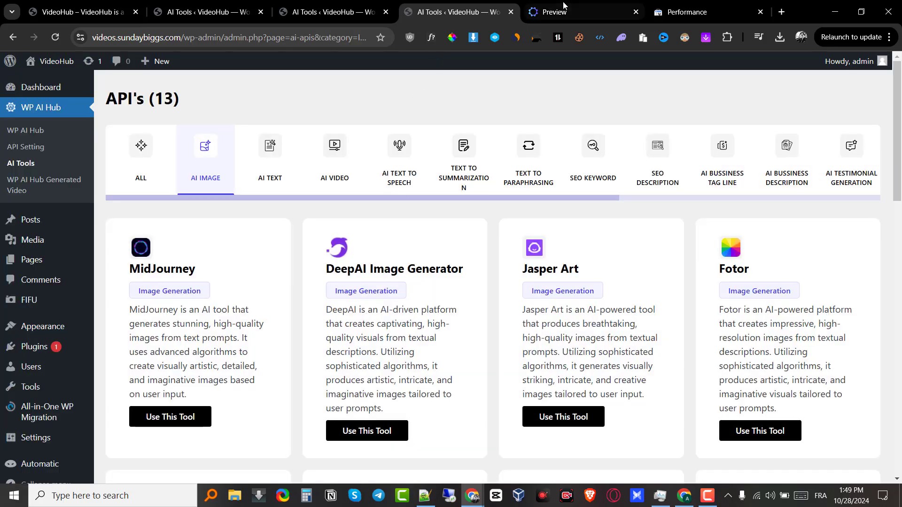
{"action": "mouse_move", "coordinate": [563, 5]}
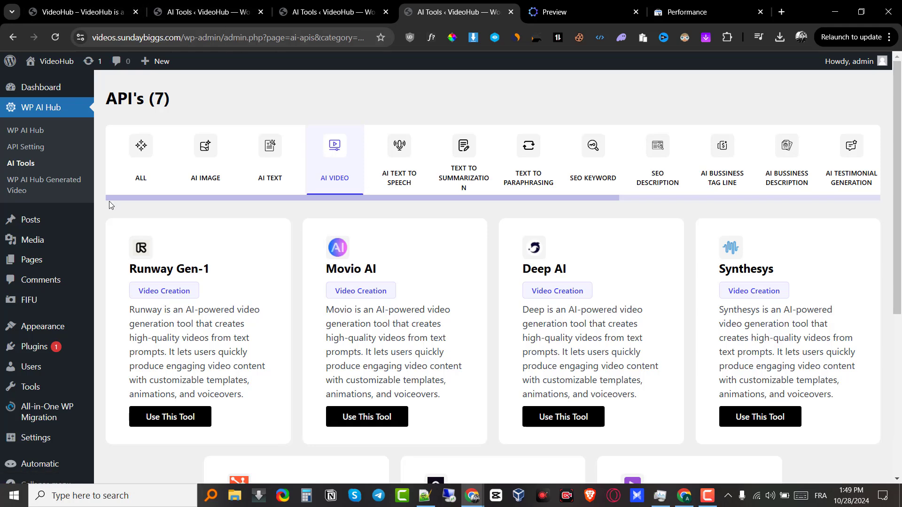
- Scroll through VideoHub's auto-posted video articles, then return to the 13 AI Image tools
{"action": "left_click", "coordinate": [48, 4]}
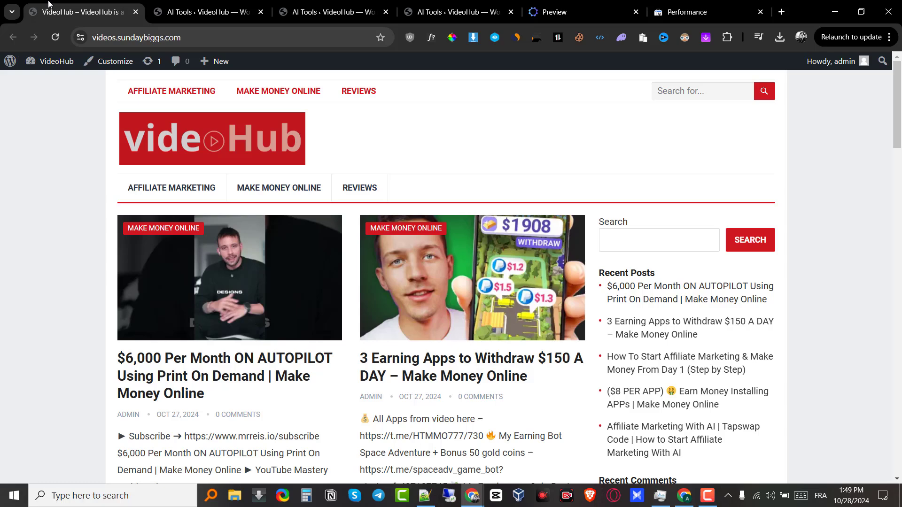
{"action": "key", "text": "Down"}
{"action": "key", "text": "Down"}
{"action": "key", "text": "Down"}
{"action": "key", "text": "Down"}
{"action": "key", "text": "Down"}
{"action": "key", "text": "Down"}
{"action": "key", "text": "Down"}
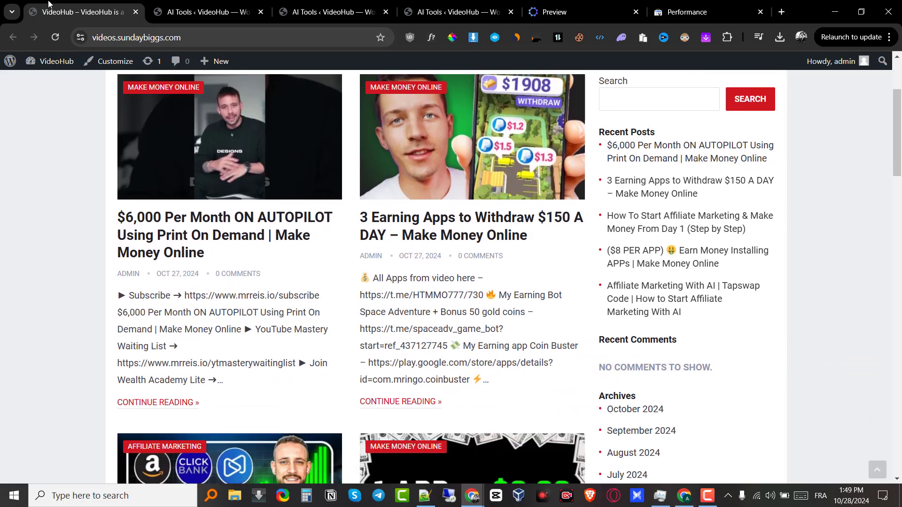
{"action": "key", "text": "Down"}
{"action": "key", "text": "Down"}
{"action": "key", "text": "Down"}
{"action": "key", "text": "Down"}
{"action": "key", "text": "Down"}
{"action": "key", "text": "Down"}
{"action": "key", "text": "Down"}
{"action": "key", "text": "Down"}
{"action": "key", "text": "Down"}
{"action": "key", "text": "Down"}
{"action": "key", "text": "Down"}
{"action": "key", "text": "Down"}
{"action": "key", "text": "Down"}
{"action": "key", "text": "Down"}
{"action": "key", "text": "Down"}
{"action": "key", "text": "Down"}
{"action": "key", "text": "Down"}
{"action": "key", "text": "Down"}
{"action": "key", "text": "Down"}
{"action": "key", "text": "Down"}
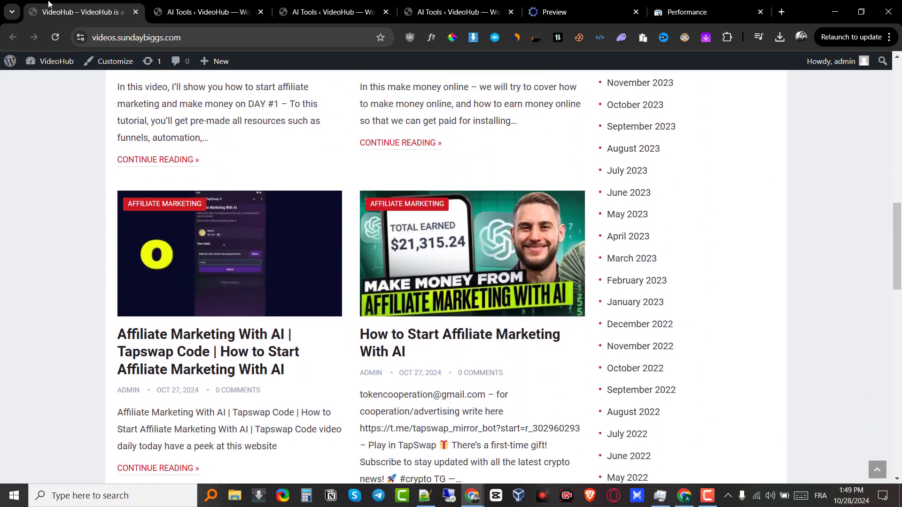
{"action": "key", "text": "Down"}
{"action": "key", "text": "Down"}
{"action": "key", "text": "Down"}
{"action": "key", "text": "Down"}
{"action": "key", "text": "Down"}
{"action": "key", "text": "Down"}
{"action": "key", "text": "Down"}
{"action": "key", "text": "Down"}
{"action": "key", "text": "Down"}
{"action": "key", "text": "Down"}
{"action": "key", "text": "Down"}
{"action": "key", "text": "Down"}
{"action": "key", "text": "Down"}
{"action": "key", "text": "Down"}
{"action": "key", "text": "Down"}
{"action": "key", "text": "Down"}
{"action": "key", "text": "Down"}
{"action": "key", "text": "Down"}
{"action": "key", "text": "Down"}
{"action": "key", "text": "Down"}
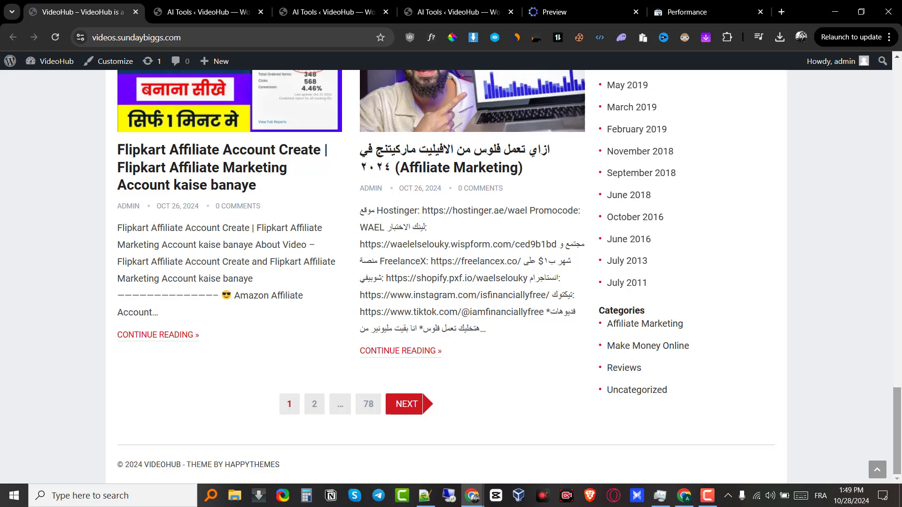
{"action": "left_click_drag", "start_coordinate": [896, 423], "coordinate": [898, 69]}
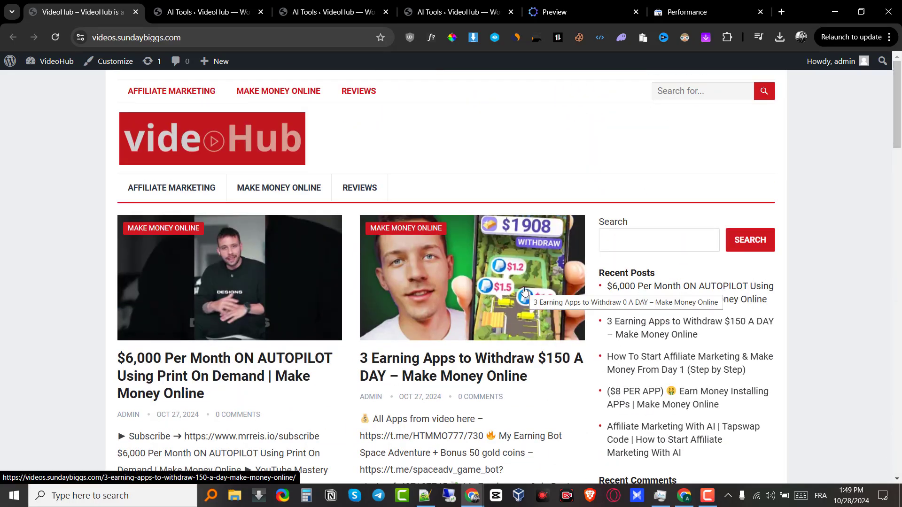
{"action": "left_click", "coordinate": [206, 0]}
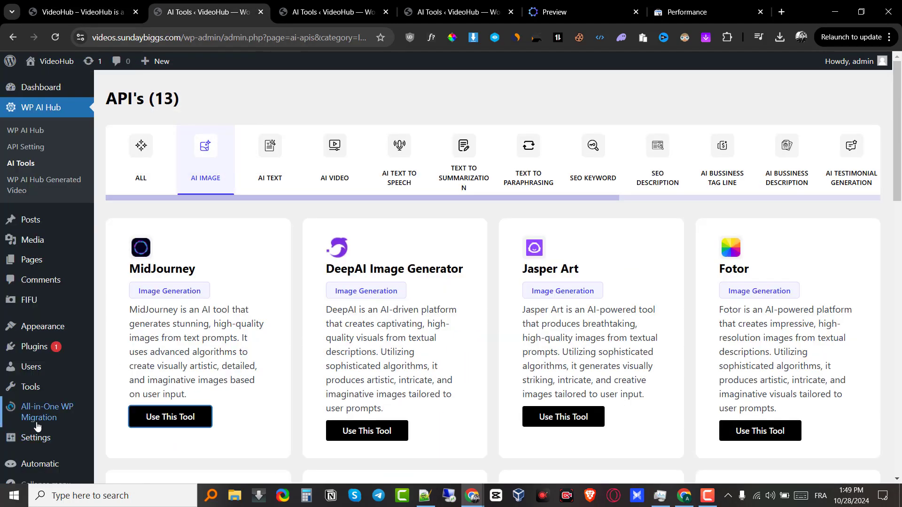
- Open Automatic > All Campaigns to list the five posting campaigns
{"action": "mouse_move", "coordinate": [38, 423]}
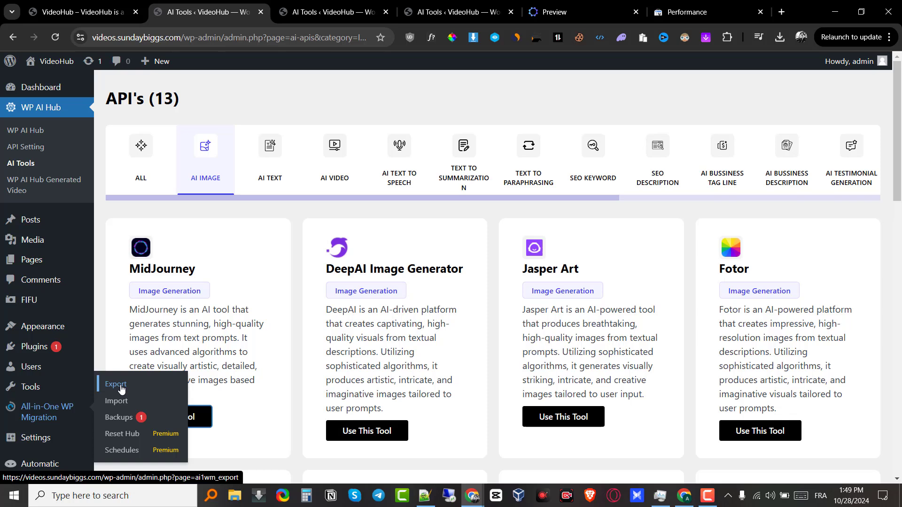
{"action": "mouse_move", "coordinate": [62, 466]}
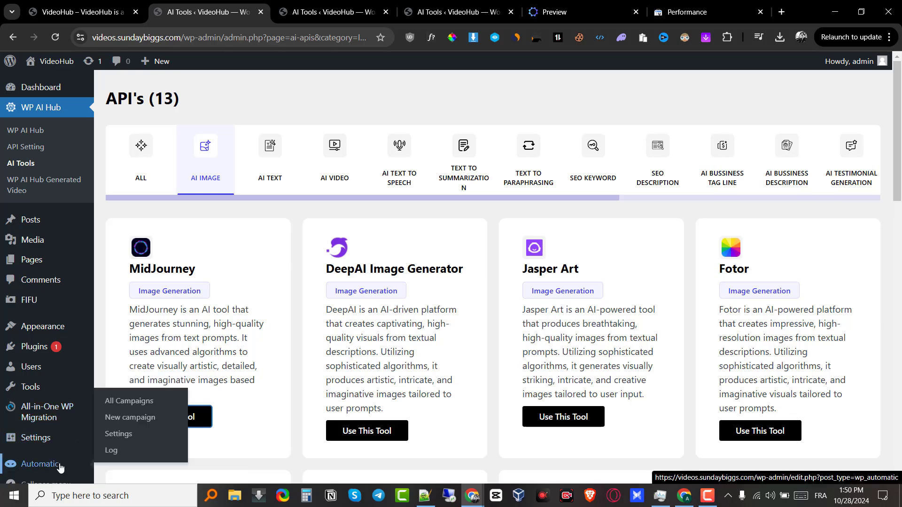
{"action": "left_click", "coordinate": [133, 402]}
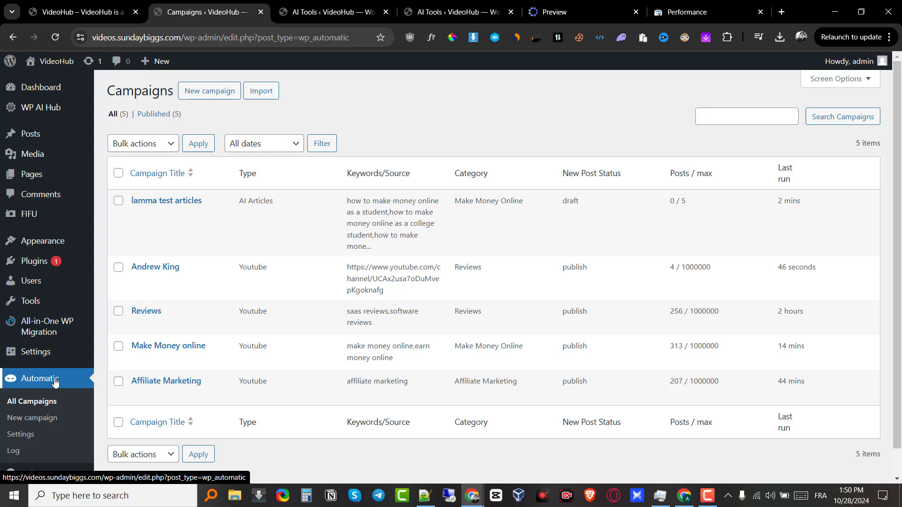
- Open the '$6,000 Per Month ON AUTOPILOT' post on VideoHub and scroll through it
{"action": "left_click", "coordinate": [115, 5]}
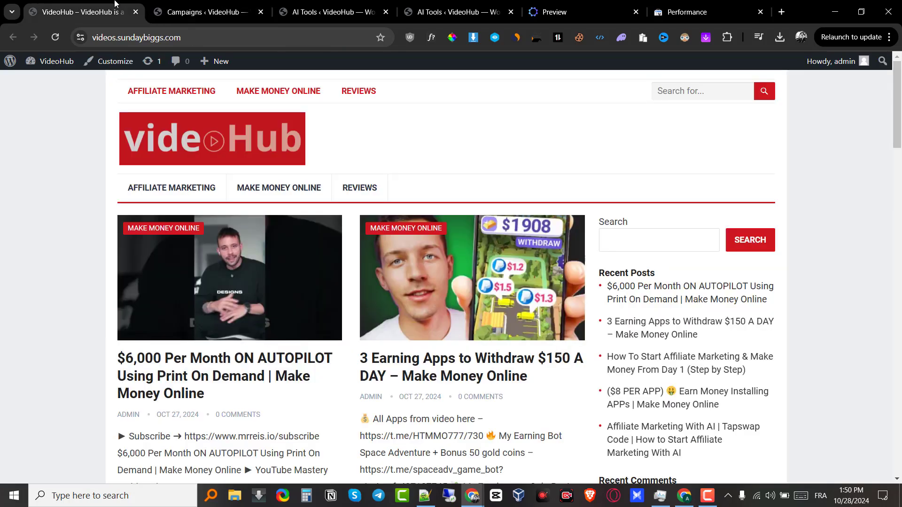
{"action": "left_click", "coordinate": [209, 378]}
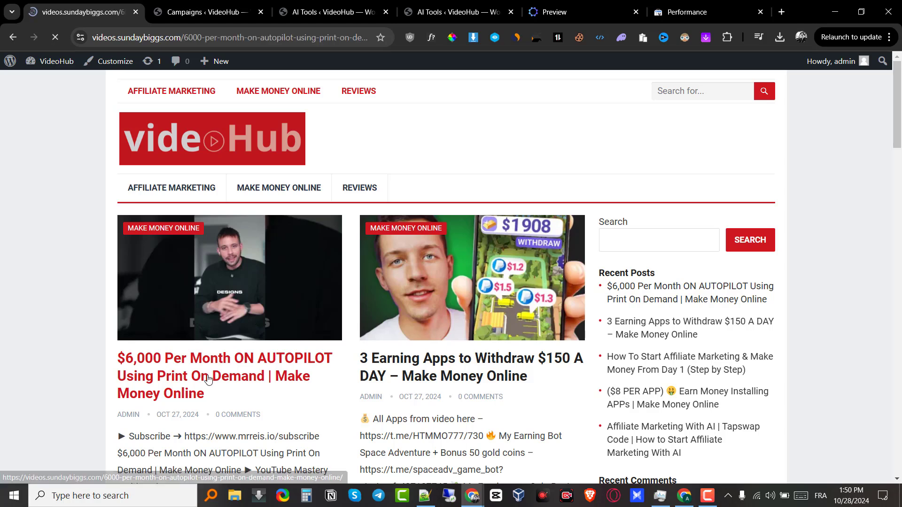
{"action": "scroll", "coordinate": [208, 379], "scroll_direction": "down", "scroll_amount": 8}
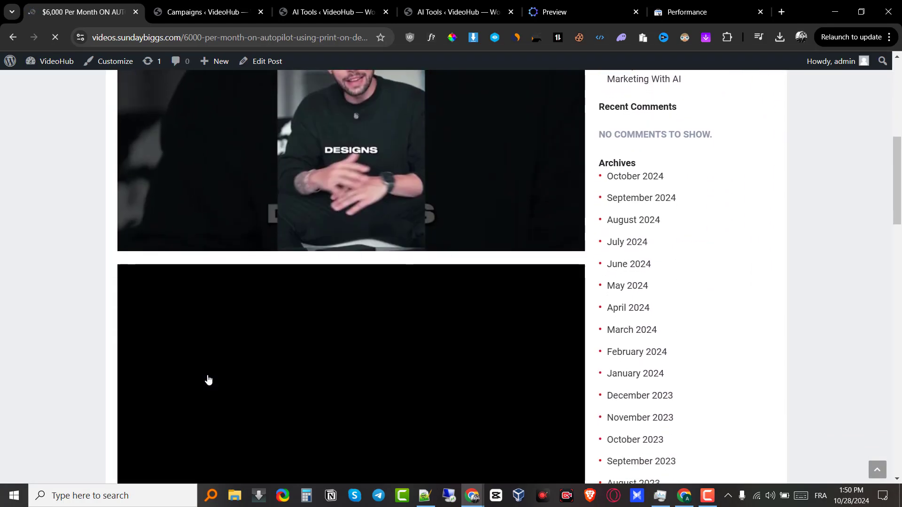
{"action": "scroll", "coordinate": [208, 380], "scroll_direction": "down", "scroll_amount": 1}
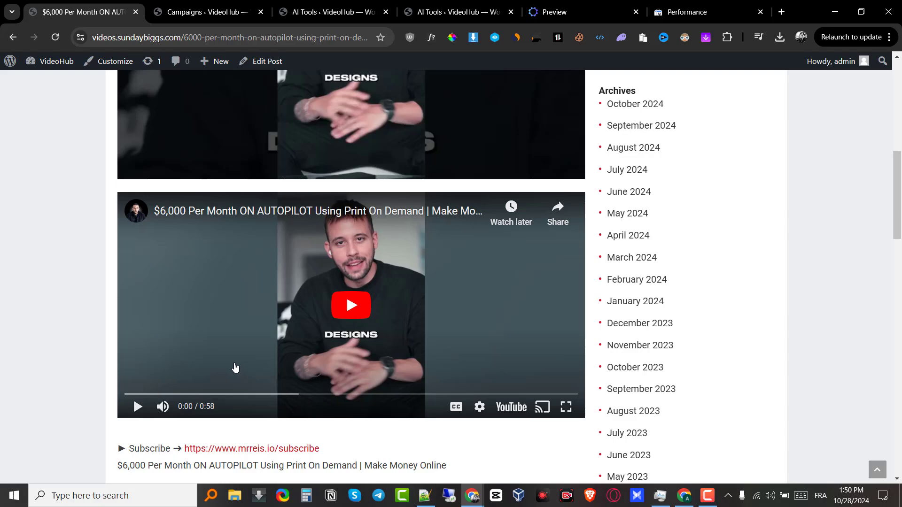
{"action": "left_click_drag", "start_coordinate": [895, 224], "coordinate": [898, 111]}
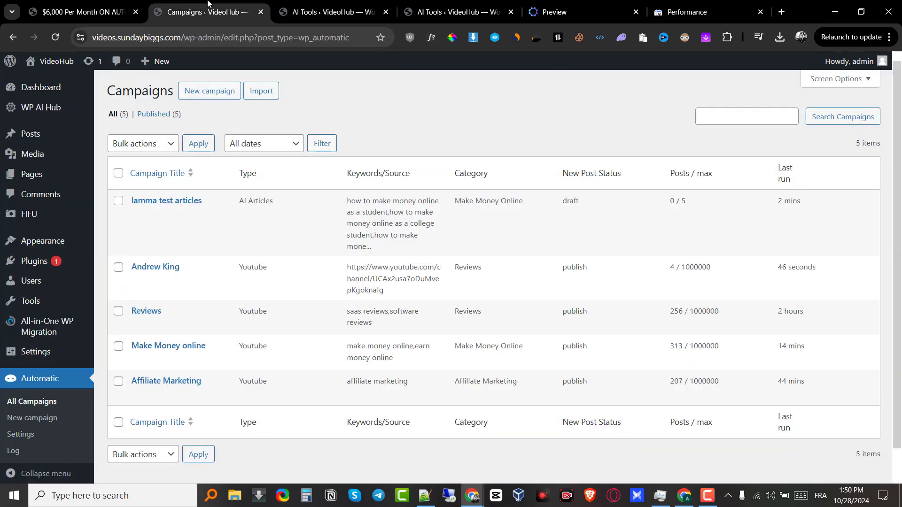
- Compare the post with the Automatic campaigns list, ending on the five-campaign list
{"action": "left_click", "coordinate": [202, 12]}
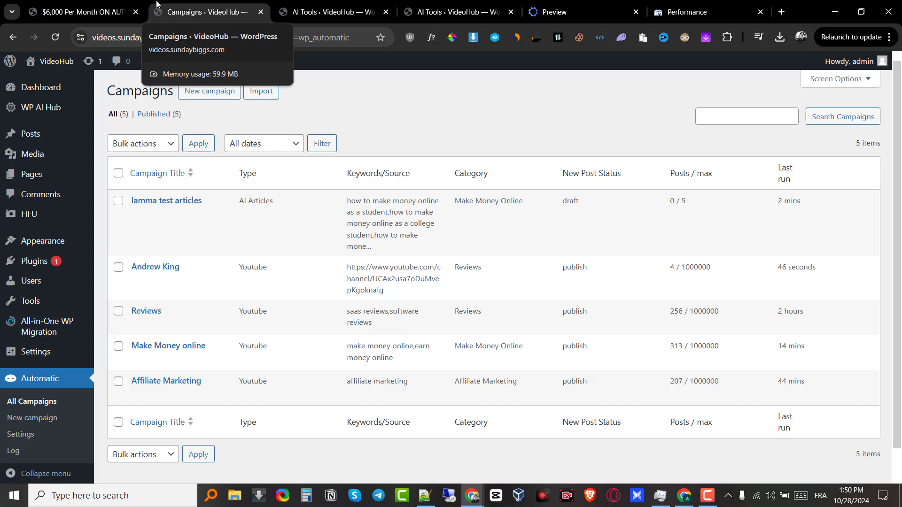
{"action": "left_click", "coordinate": [114, 6]}
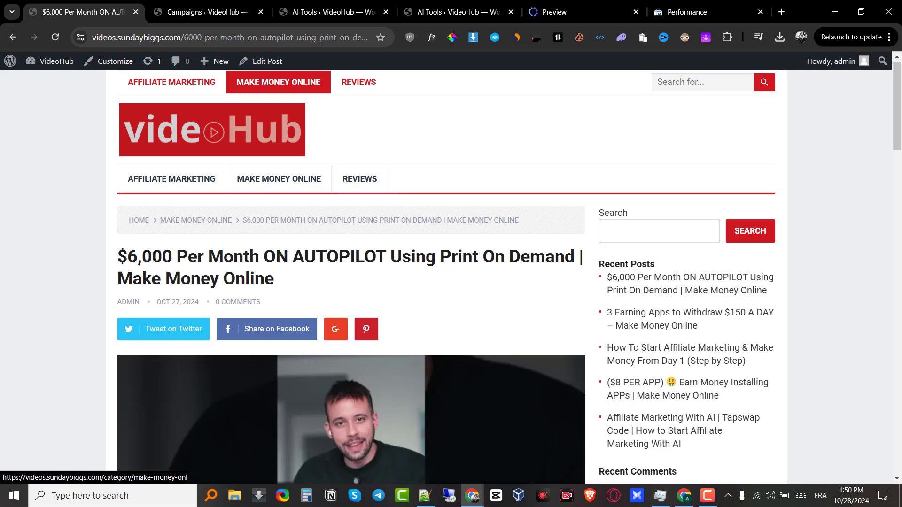
{"action": "left_click", "coordinate": [205, 11]}
{"action": "mouse_move", "coordinate": [45, 332]}
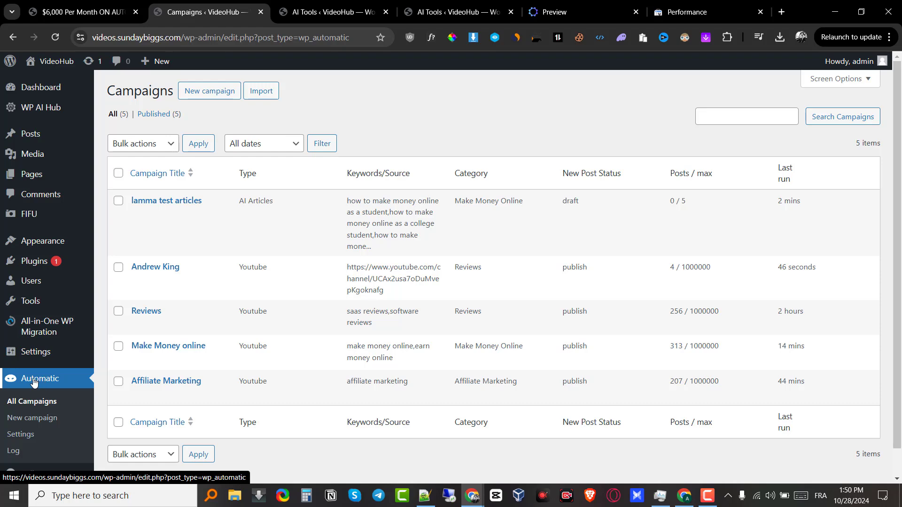
- Open Automatic Settings and scroll to the Youtube settings section
{"action": "left_click", "coordinate": [18, 435]}
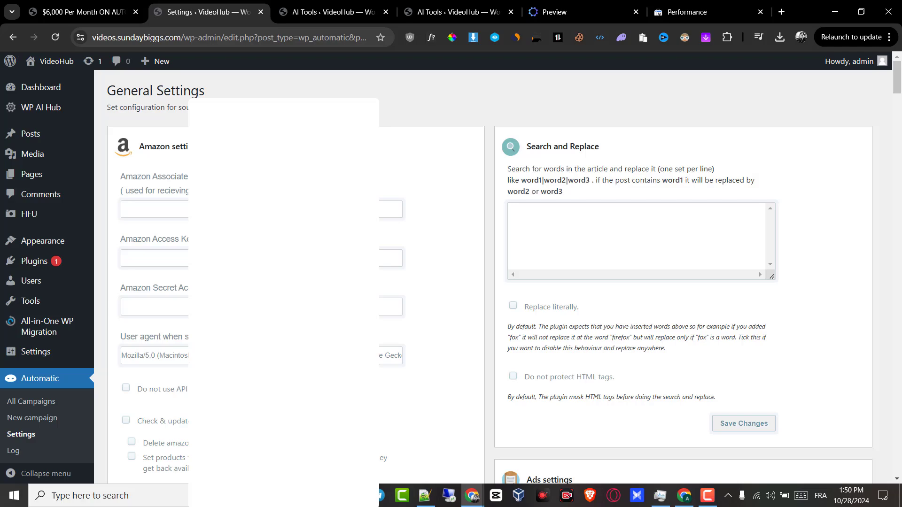
{"action": "left_click_drag", "start_coordinate": [897, 77], "coordinate": [898, 449]}
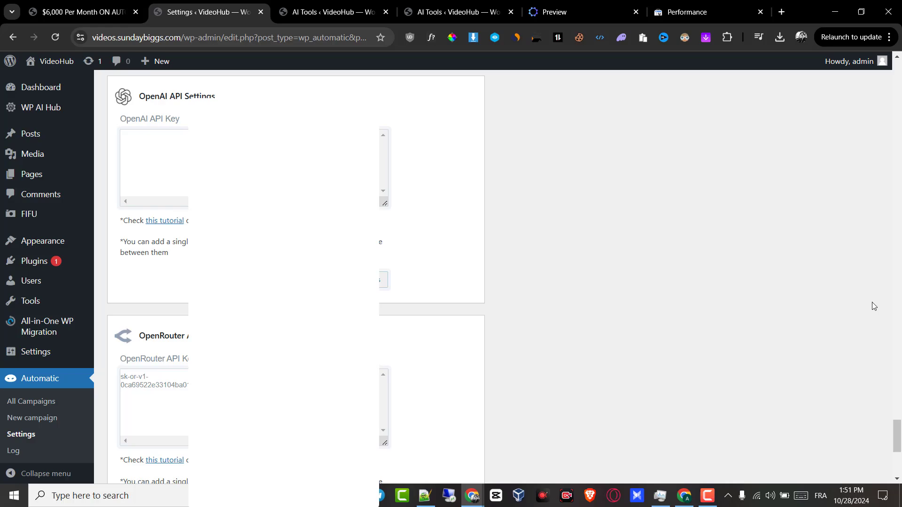
{"action": "scroll", "coordinate": [874, 306], "scroll_direction": "up", "scroll_amount": 8}
{"action": "left_click_drag", "start_coordinate": [898, 407], "coordinate": [880, 247]}
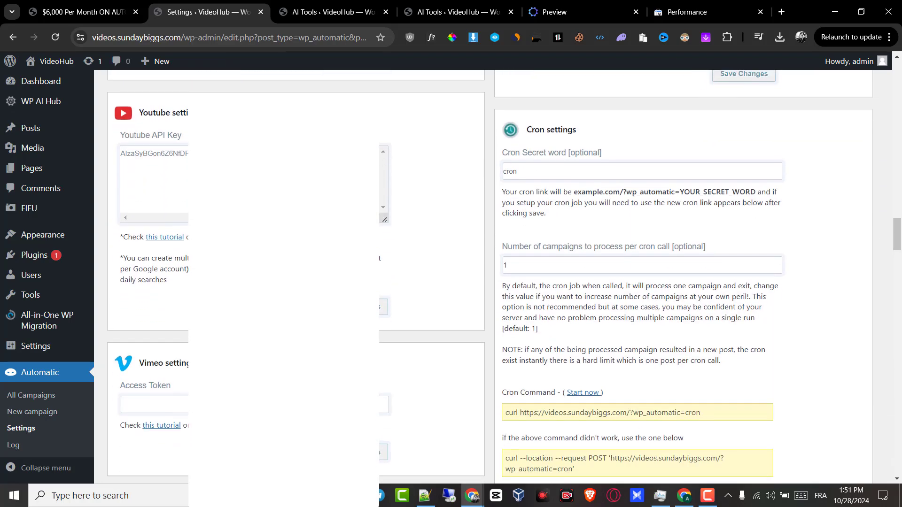
- Select the YouTube API key and view its ValvePress tutorial in a new tab, then close it
{"action": "triple_click", "coordinate": [161, 155]}
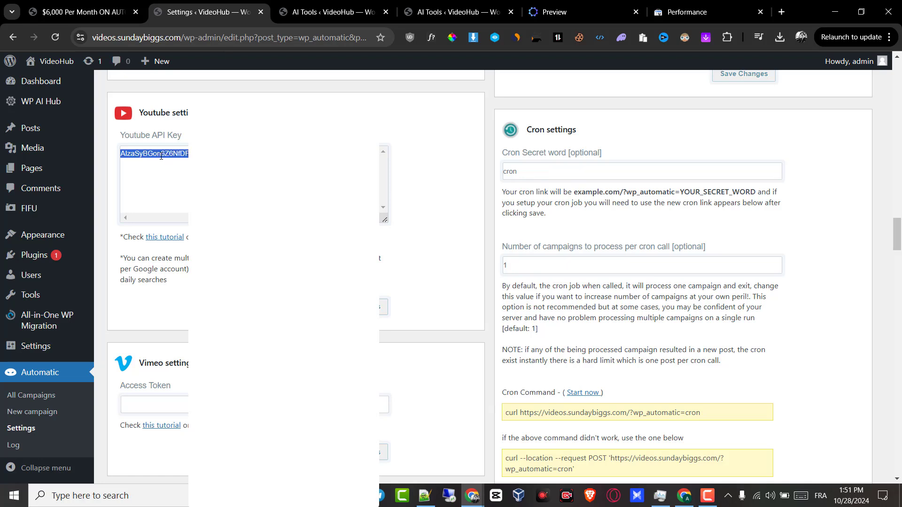
{"action": "middle_click", "coordinate": [163, 239]}
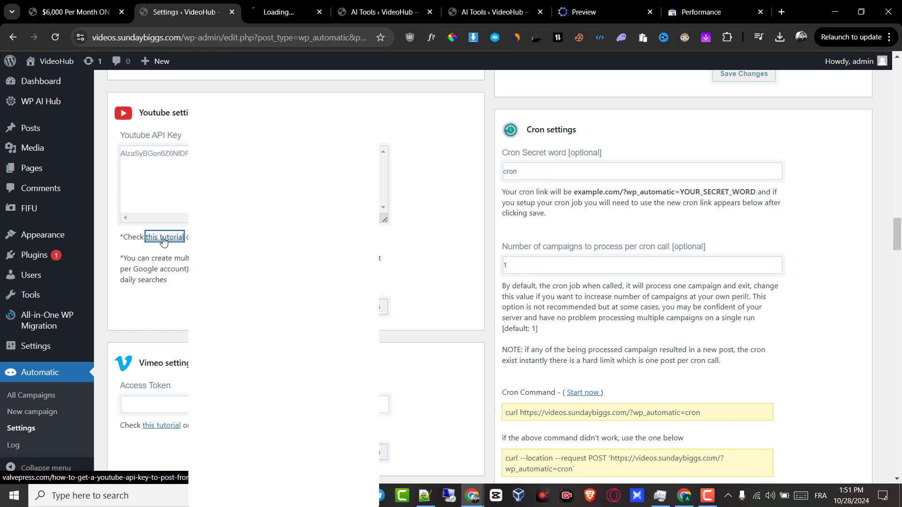
{"action": "left_click", "coordinate": [312, 3]}
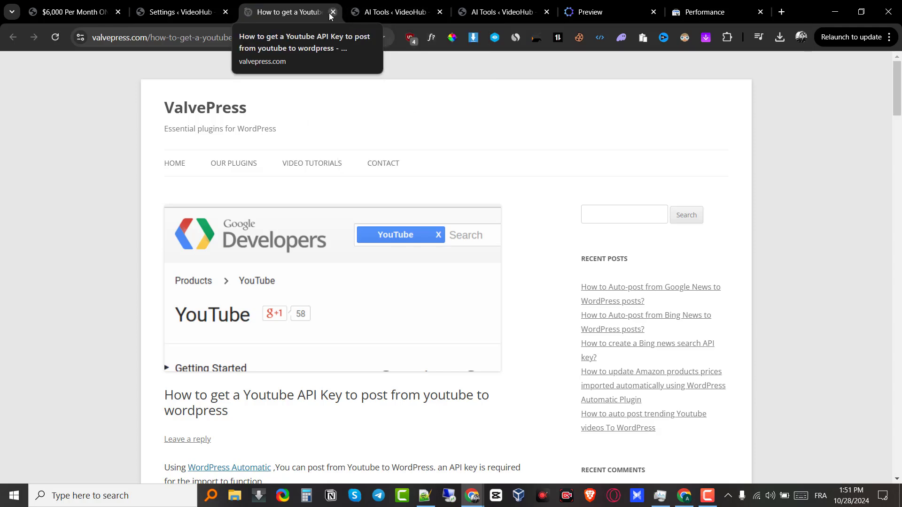
{"action": "left_click", "coordinate": [332, 12]}
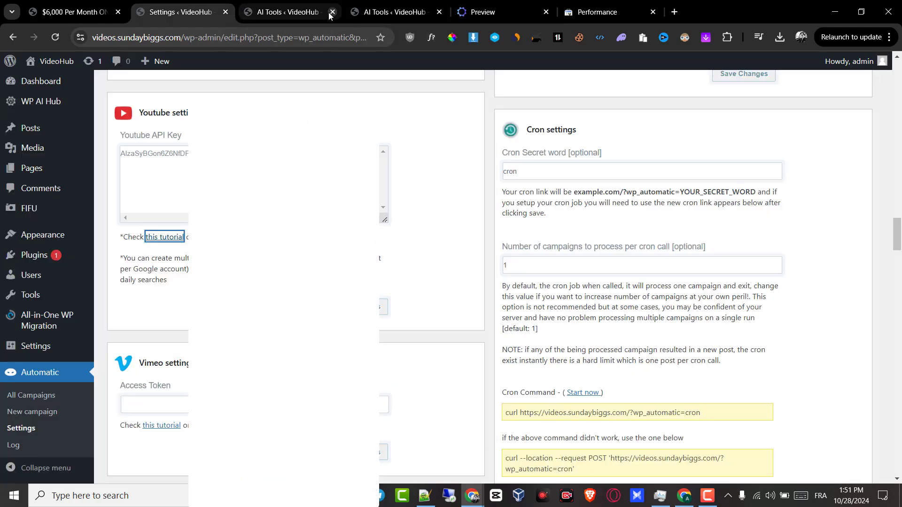
- Reopen the Automatic Campaigns list of five campaigns after a quick look at the published post
{"action": "left_click", "coordinate": [18, 397]}
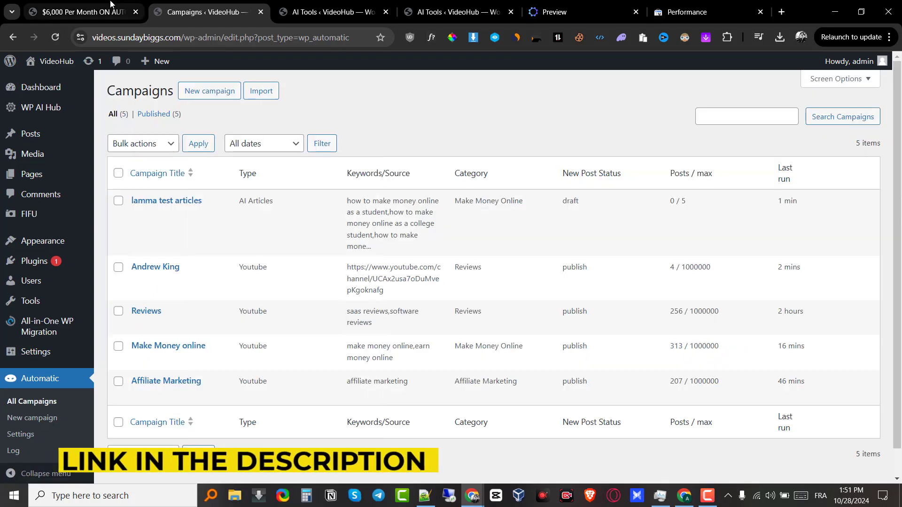
{"action": "left_click", "coordinate": [82, 12]}
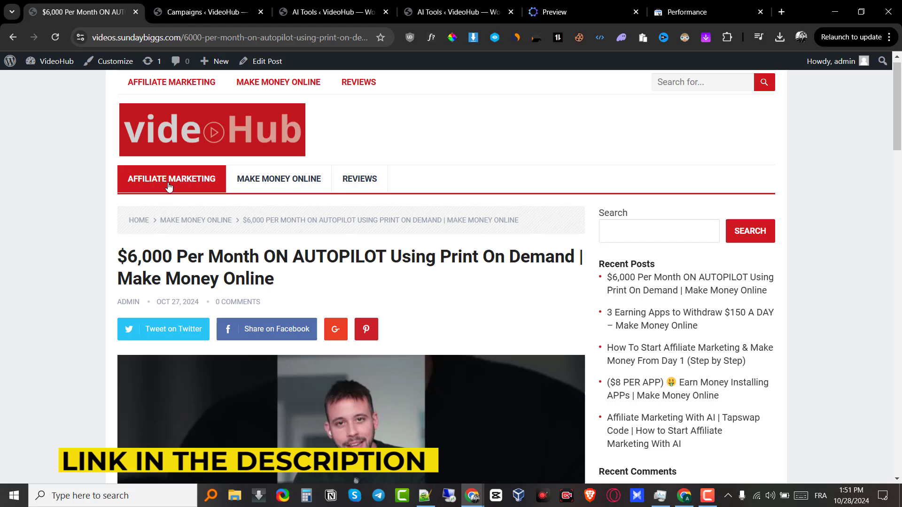
{"action": "left_click", "coordinate": [202, 11]}
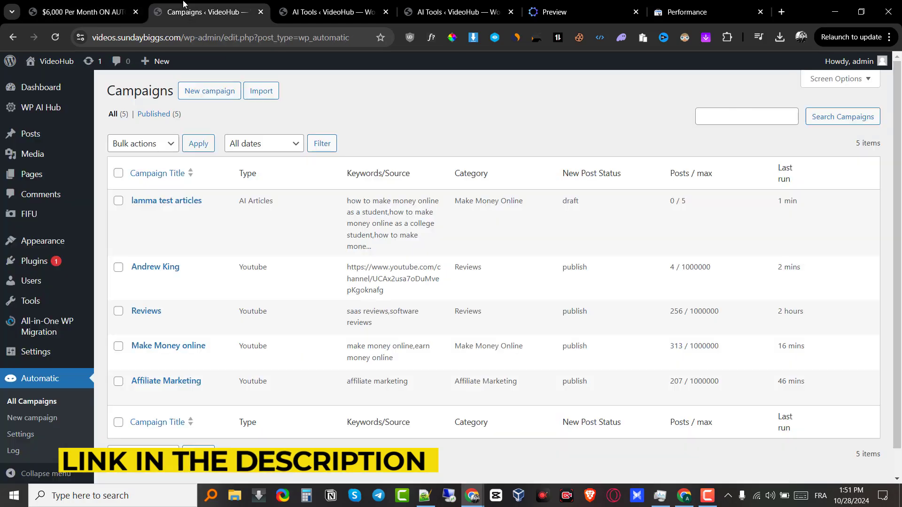
{"action": "mouse_move", "coordinate": [218, 348]}
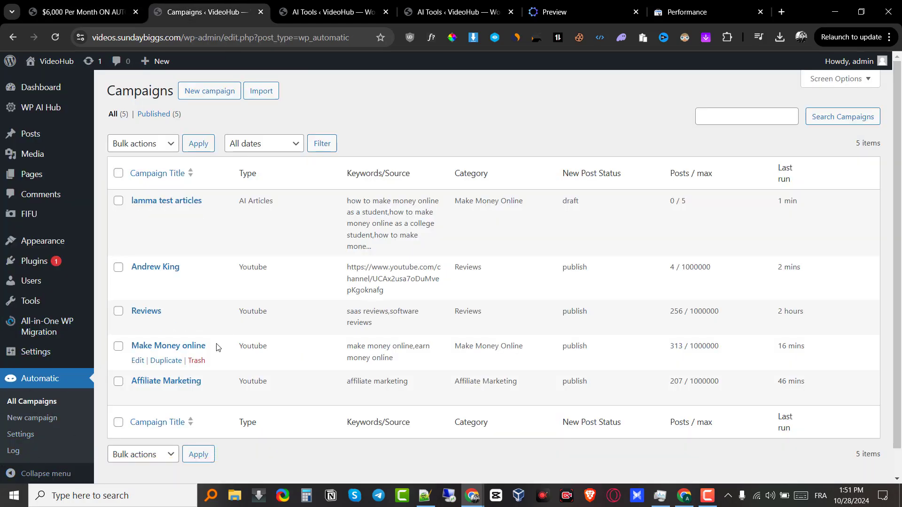
{"action": "mouse_move", "coordinate": [177, 251]}
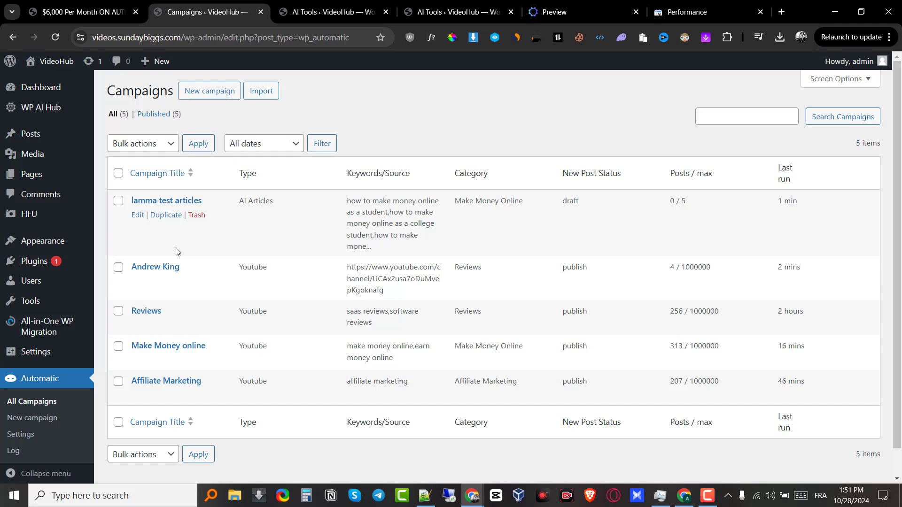
- Select the lamma test articles campaign's keywords, then show the $6,000 Per Month post's embedded video
{"action": "left_click", "coordinate": [137, 216]}
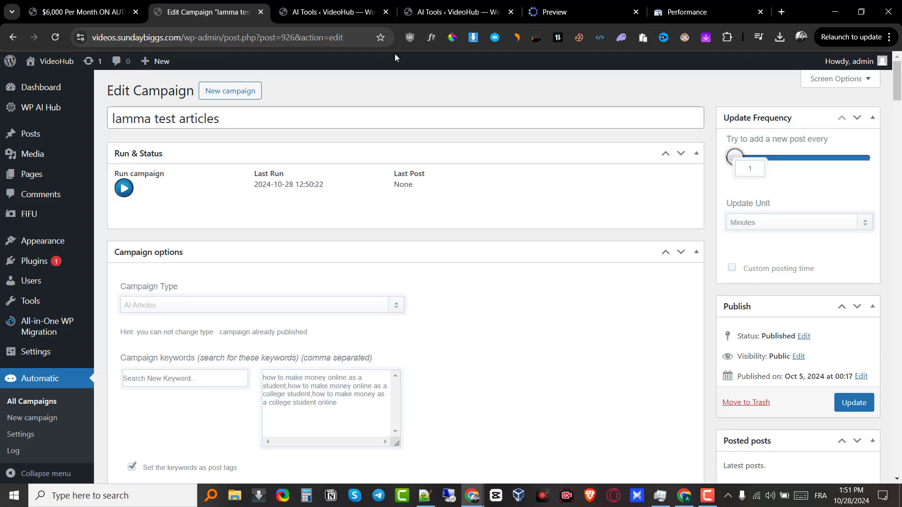
{"action": "left_click", "coordinate": [82, 11]}
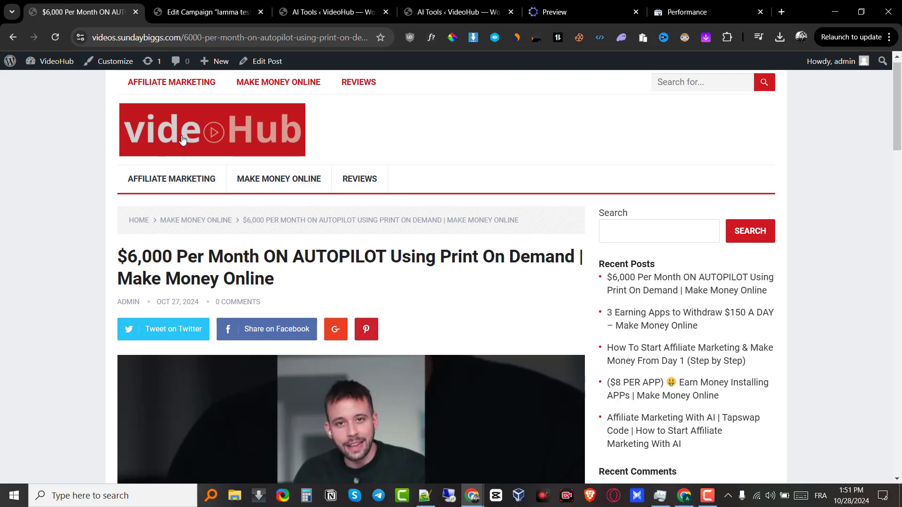
{"action": "left_click", "coordinate": [210, 1]}
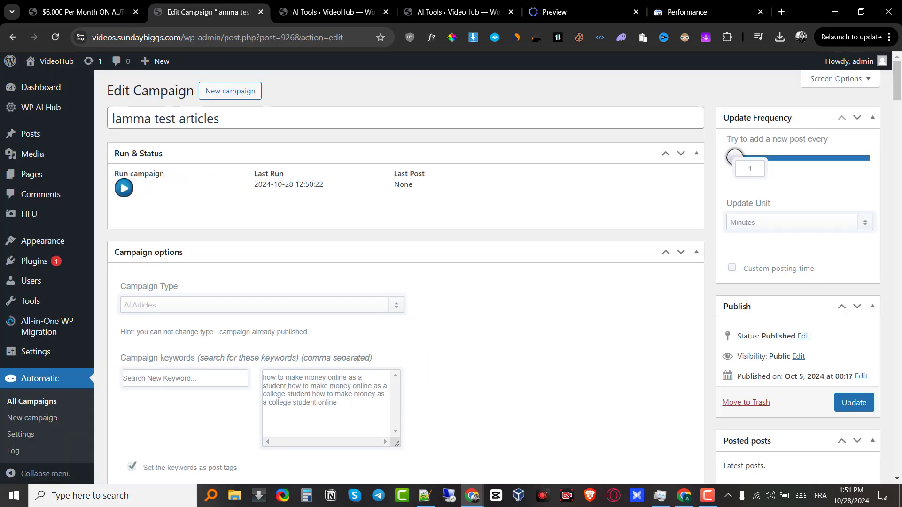
{"action": "left_click_drag", "start_coordinate": [351, 402], "coordinate": [232, 372]}
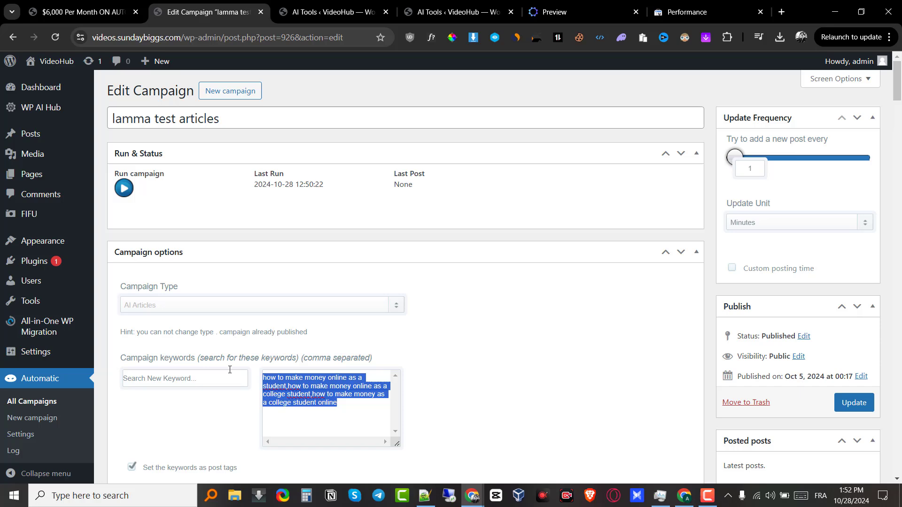
{"action": "left_click", "coordinate": [92, 2]}
{"action": "left_click_drag", "start_coordinate": [898, 103], "coordinate": [346, 358]}
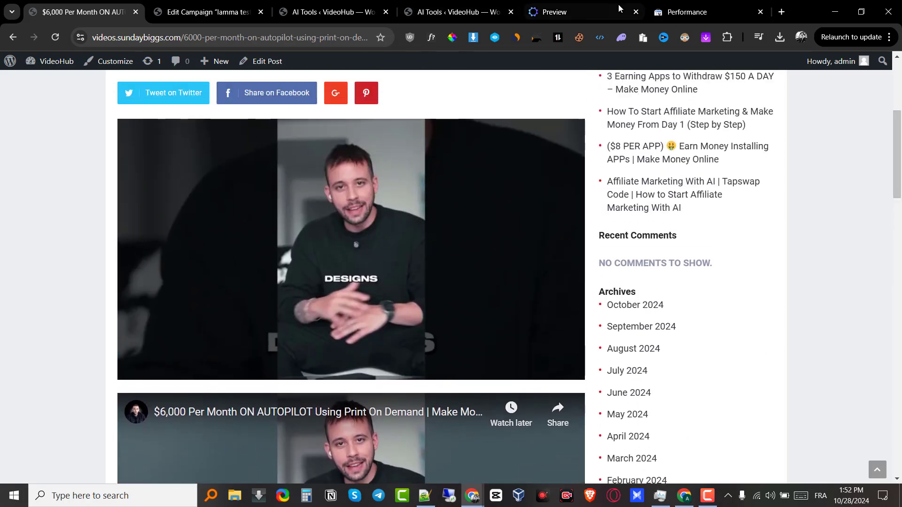
- Show the VideoHub Performance report with 547 impressions and 0 clicks over 3 months
{"action": "left_click", "coordinate": [687, 11]}
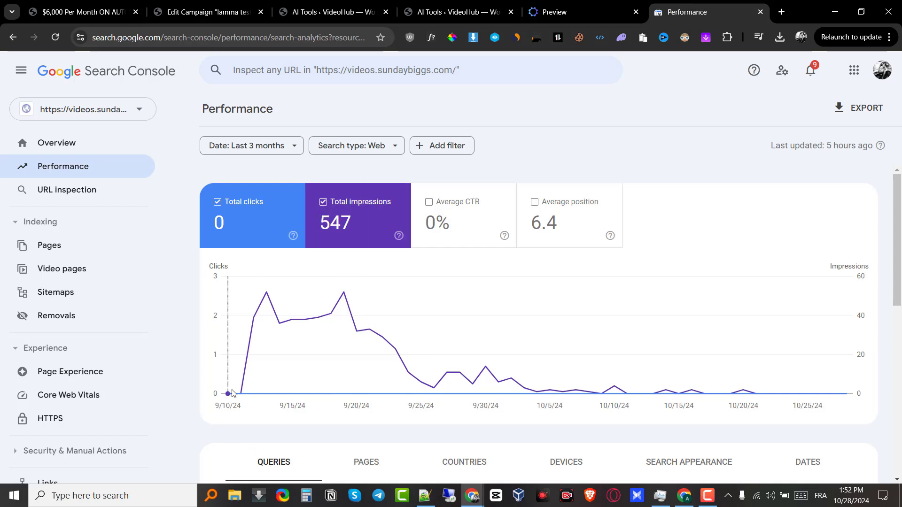
{"action": "mouse_move", "coordinate": [242, 388]}
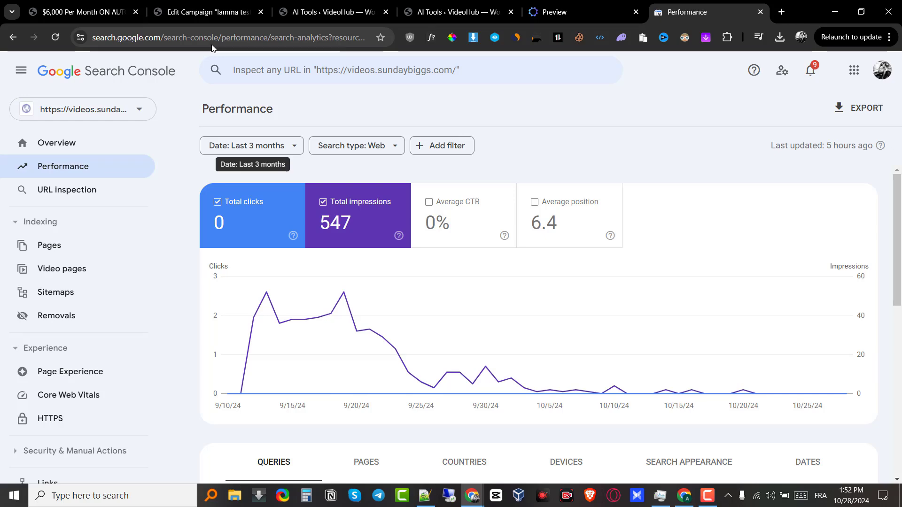
- Scroll the $6,000 Per Month post to its top, then reopen the lamma test articles campaign editor
{"action": "left_click", "coordinate": [82, 12]}
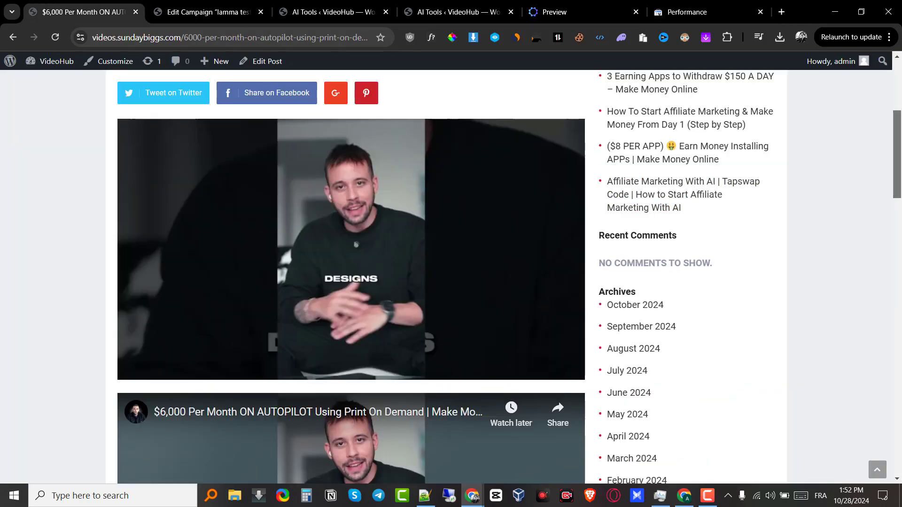
{"action": "scroll", "coordinate": [668, 204], "scroll_direction": "up", "scroll_amount": 5}
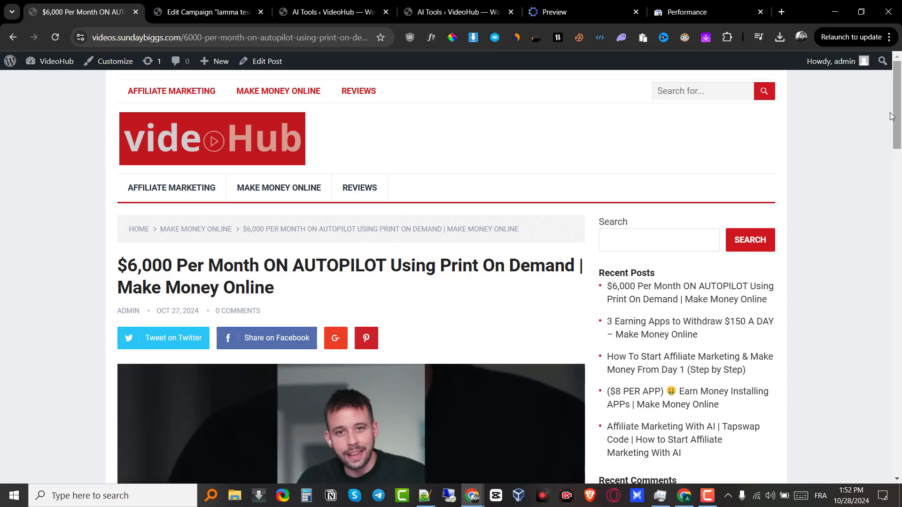
{"action": "left_click", "coordinate": [202, 5]}
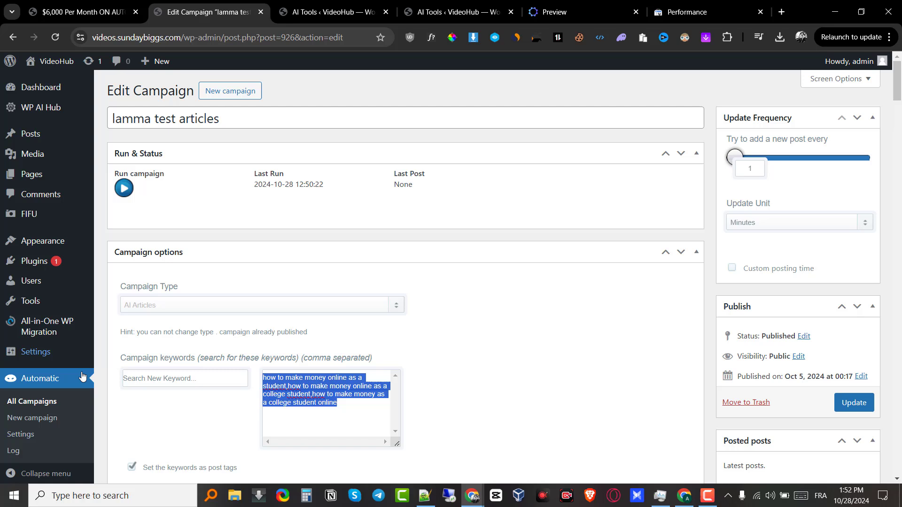
{"action": "mouse_move", "coordinate": [33, 326]}
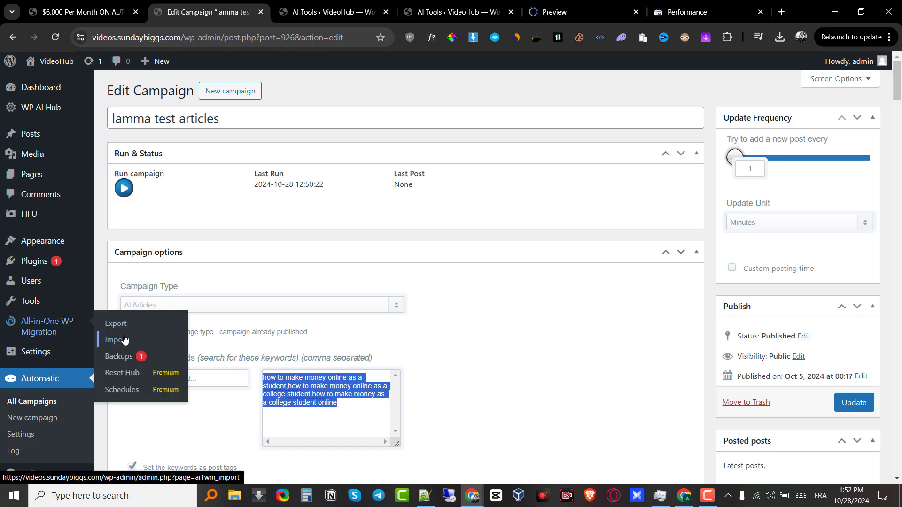
- Scroll the WP AI Hub sales page to the Grab WP AI HUB offer and 30-day guarantee
{"action": "left_click", "coordinate": [565, 3]}
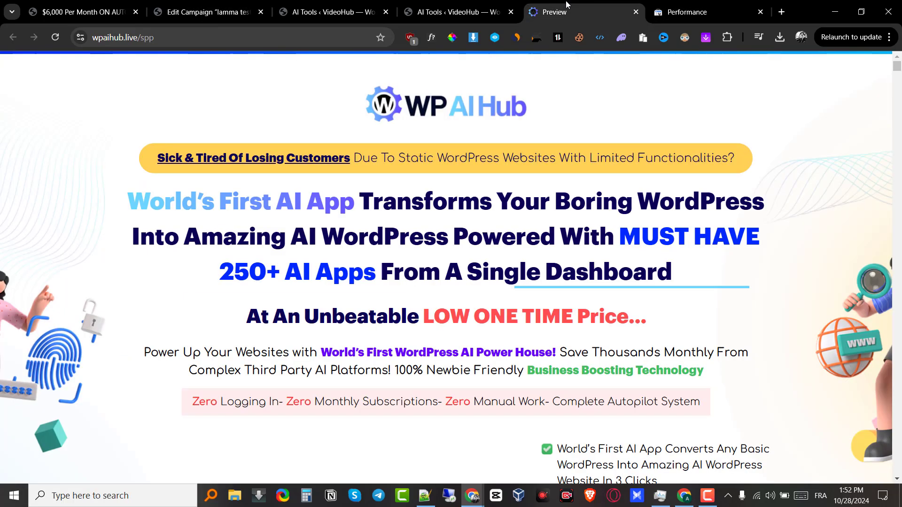
{"action": "scroll", "coordinate": [806, 205], "scroll_direction": "down", "scroll_amount": 15}
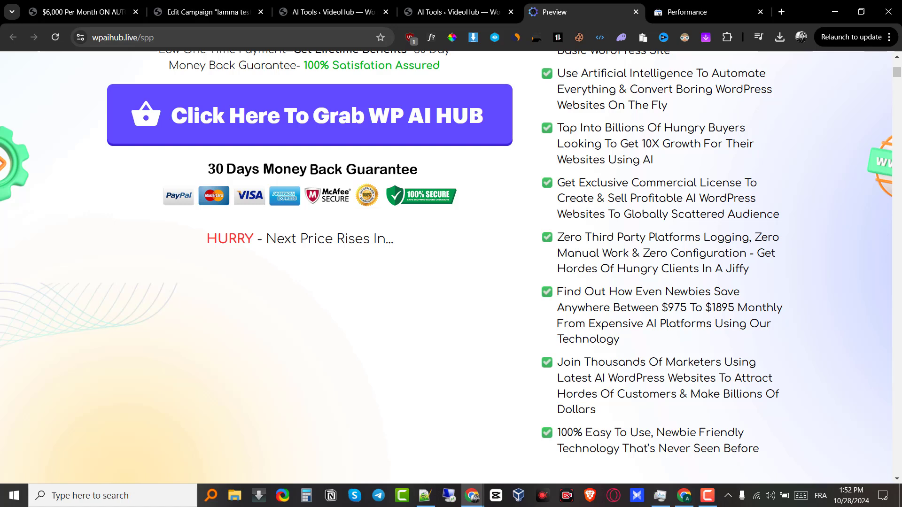
{"action": "left_click", "coordinate": [706, 497]}
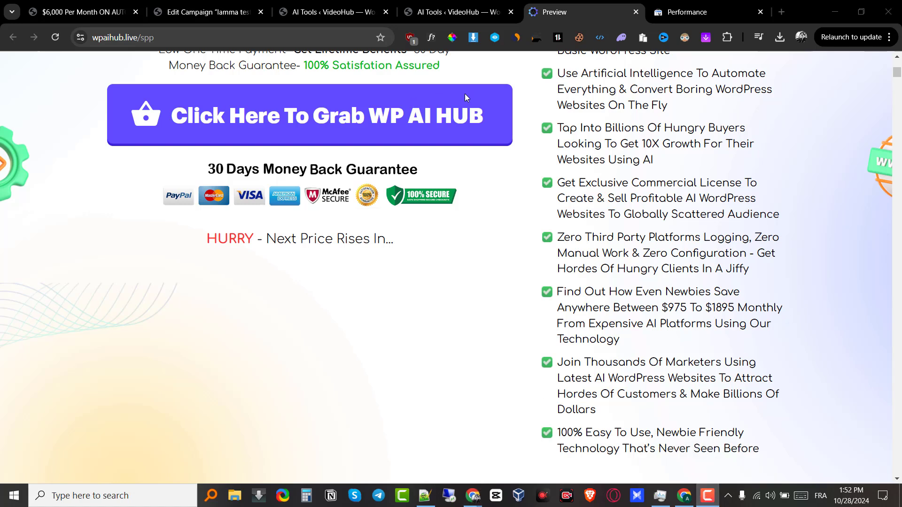